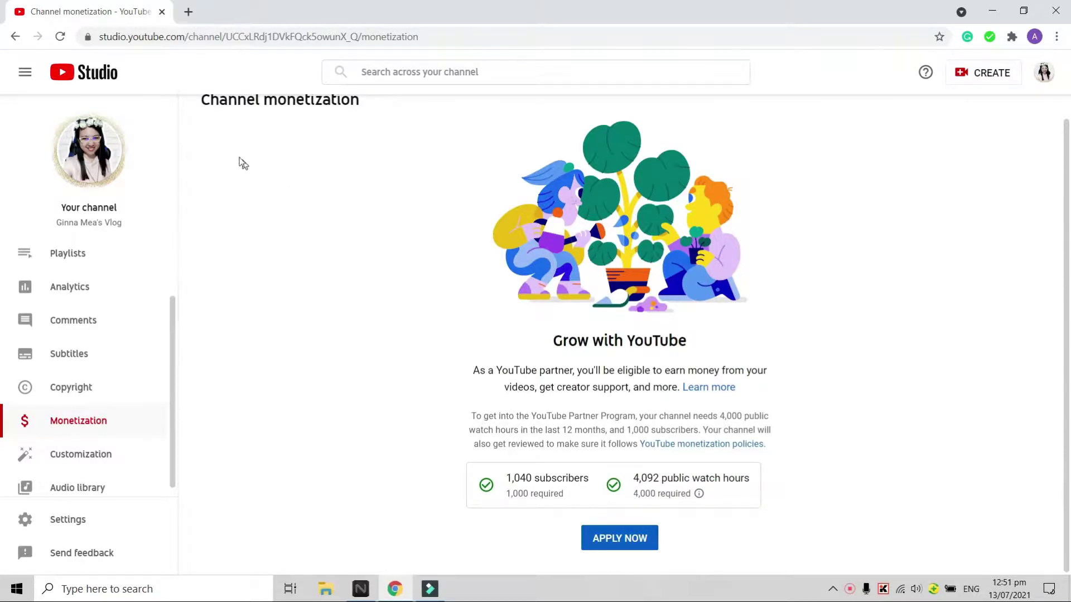
Step: Review the Channel monetization thresholds, highlighting the 1,040 subscribers and watch-hour counts
{"action": "scroll", "coordinate": [202, 102], "scroll_direction": "up", "scroll_amount": 1}
{"action": "left_click_drag", "start_coordinate": [203, 108], "coordinate": [376, 119]}
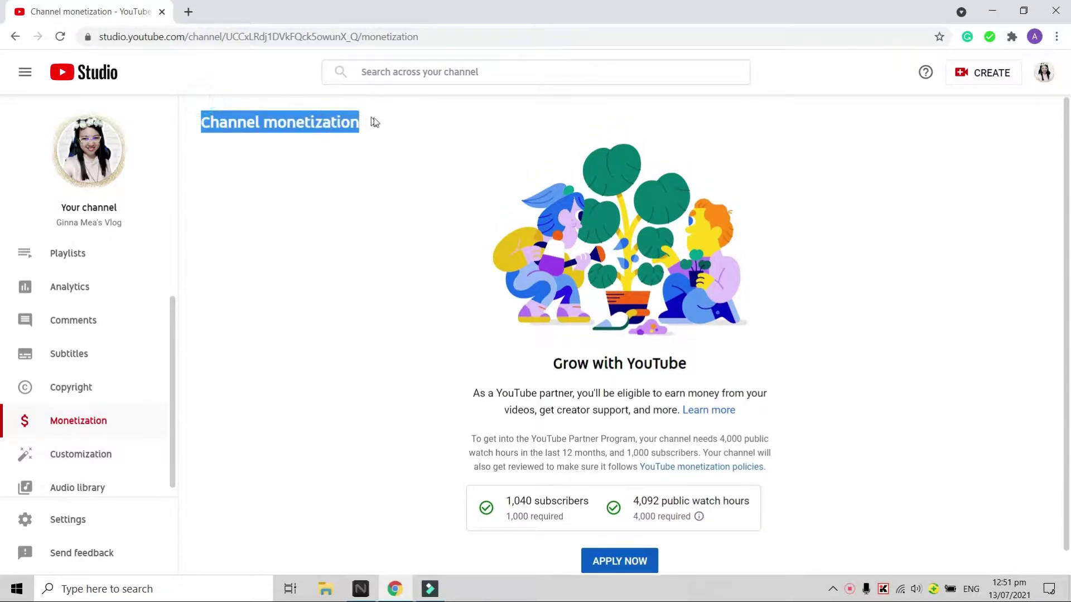
{"action": "left_click", "coordinate": [378, 215]}
{"action": "scroll", "coordinate": [507, 477], "scroll_direction": "down", "scroll_amount": 1}
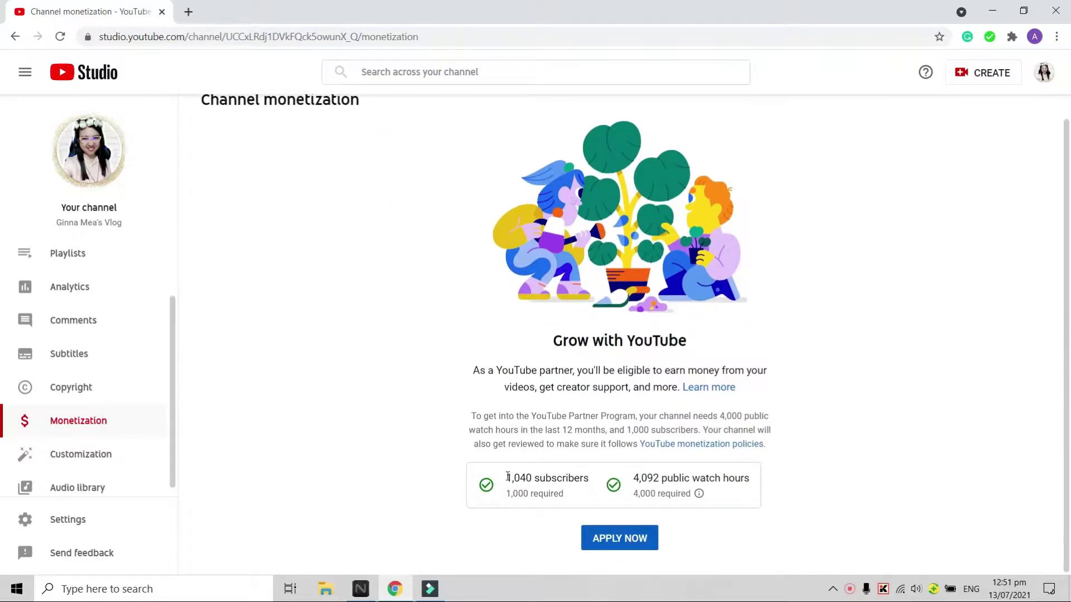
{"action": "left_click_drag", "start_coordinate": [507, 476], "coordinate": [803, 509]}
{"action": "left_click", "coordinate": [810, 504]}
{"action": "left_click_drag", "start_coordinate": [508, 478], "coordinate": [566, 478]}
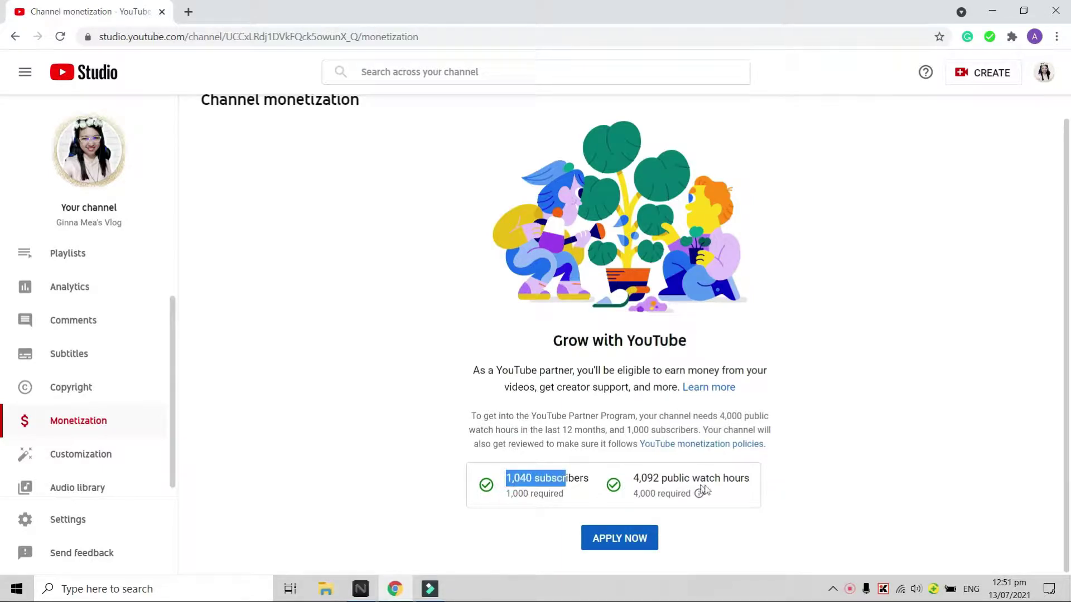
{"action": "left_click", "coordinate": [668, 478]}
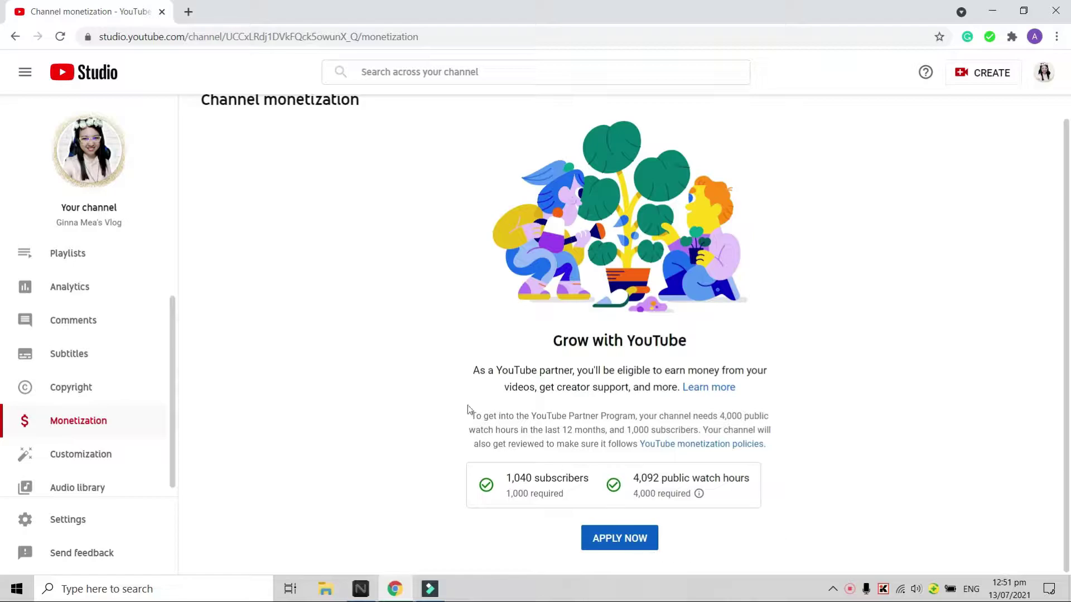
{"action": "scroll", "coordinate": [341, 368], "scroll_direction": "up", "scroll_amount": 1}
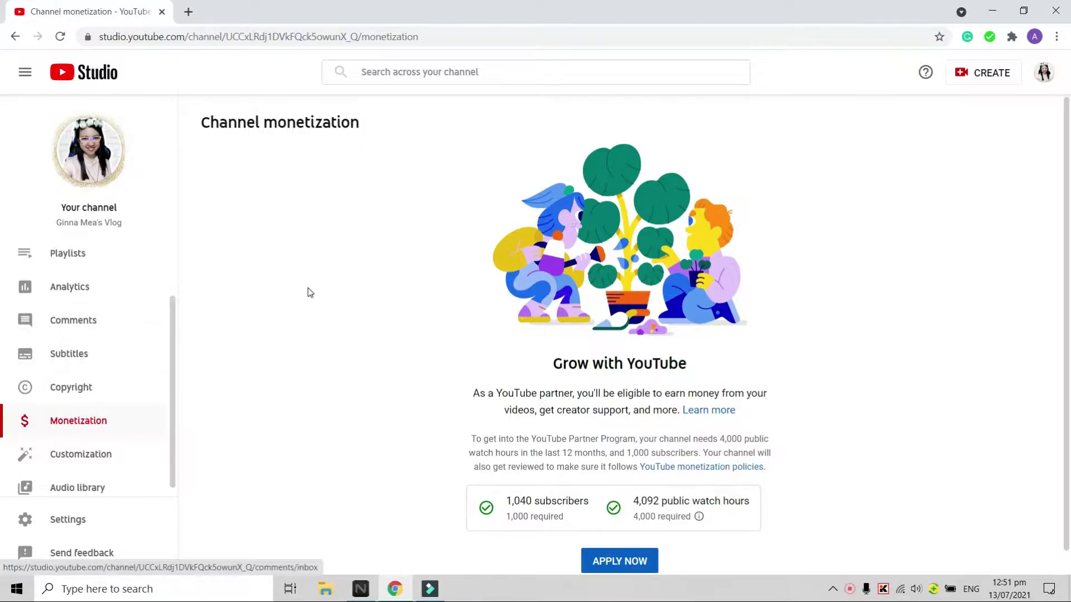
Step: Check comments held for review, then view the empty Channel copyright page
{"action": "left_click", "coordinate": [93, 326]}
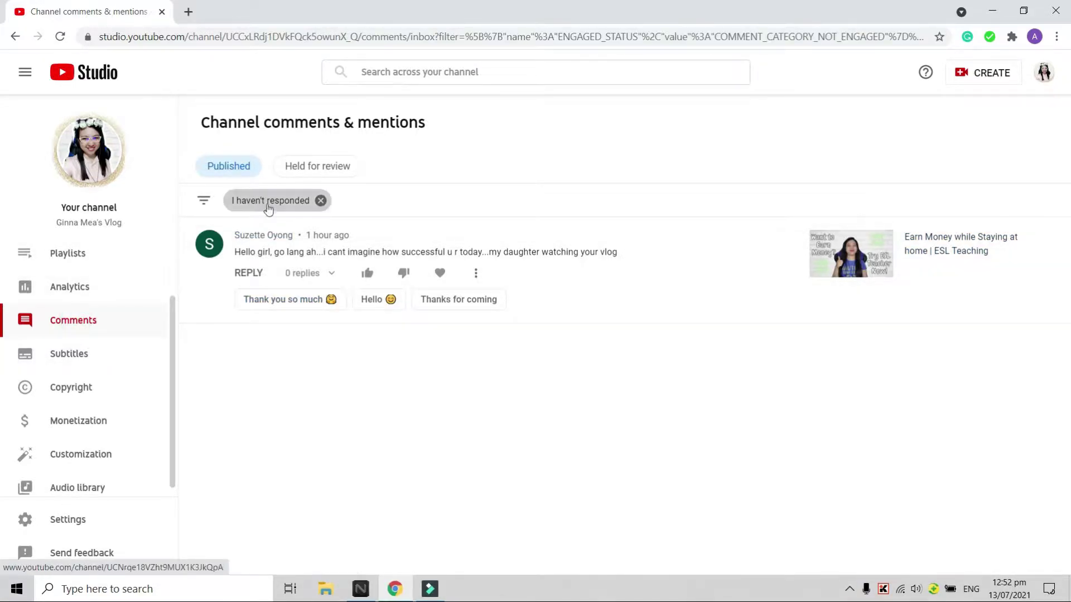
{"action": "left_click", "coordinate": [306, 170]}
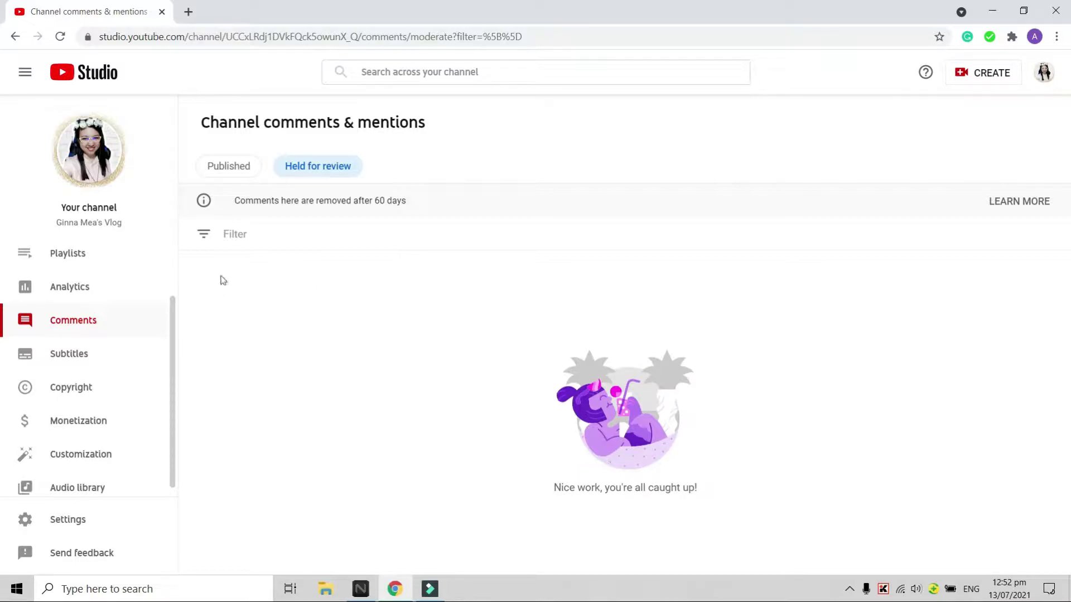
{"action": "left_click", "coordinate": [72, 388]}
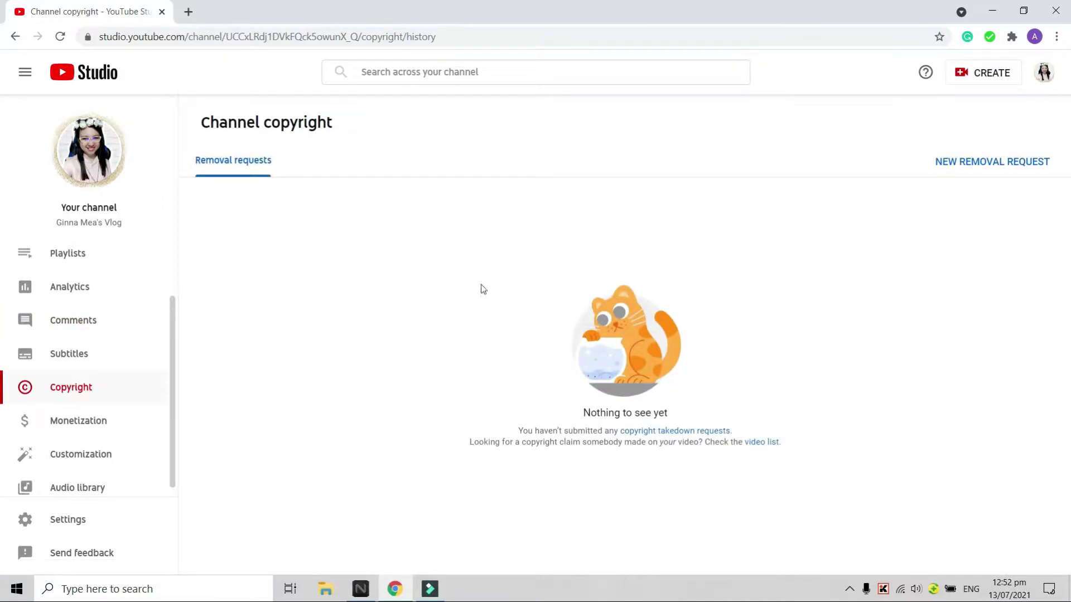
{"action": "left_click_drag", "start_coordinate": [568, 408], "coordinate": [781, 455]}
{"action": "left_click", "coordinate": [825, 462]}
{"action": "left_click_drag", "start_coordinate": [574, 412], "coordinate": [738, 461]}
{"action": "left_click", "coordinate": [818, 490]}
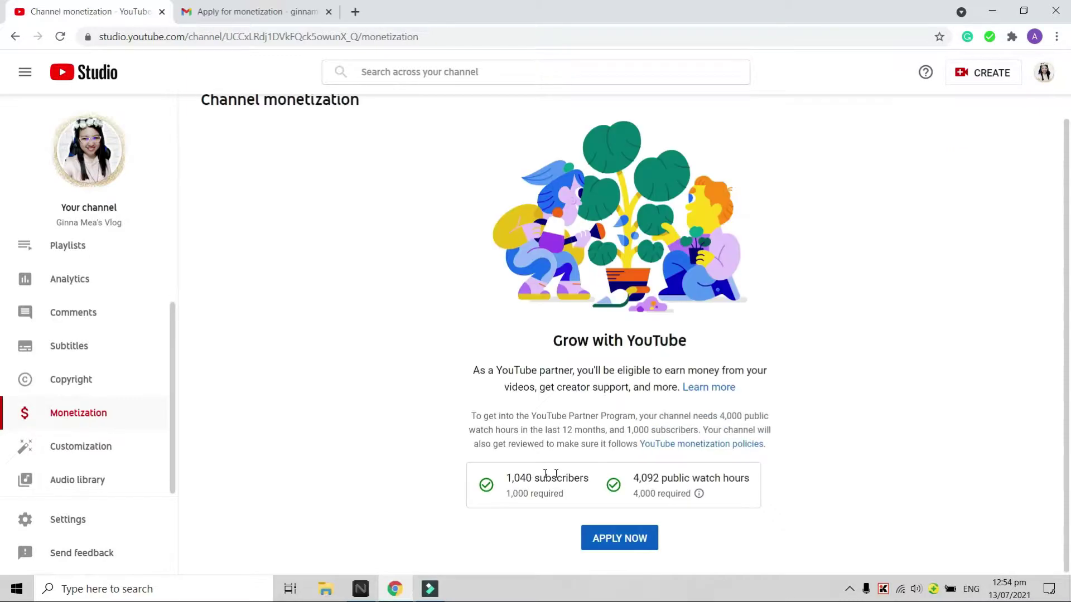
Step: Read the 'Apply for monetization' eligibility email in Gmail, then return to YouTube Studio with Ctrl+1
{"action": "mouse_move", "coordinate": [698, 493]}
{"action": "scroll", "coordinate": [369, 302], "scroll_direction": "up", "scroll_amount": 1}
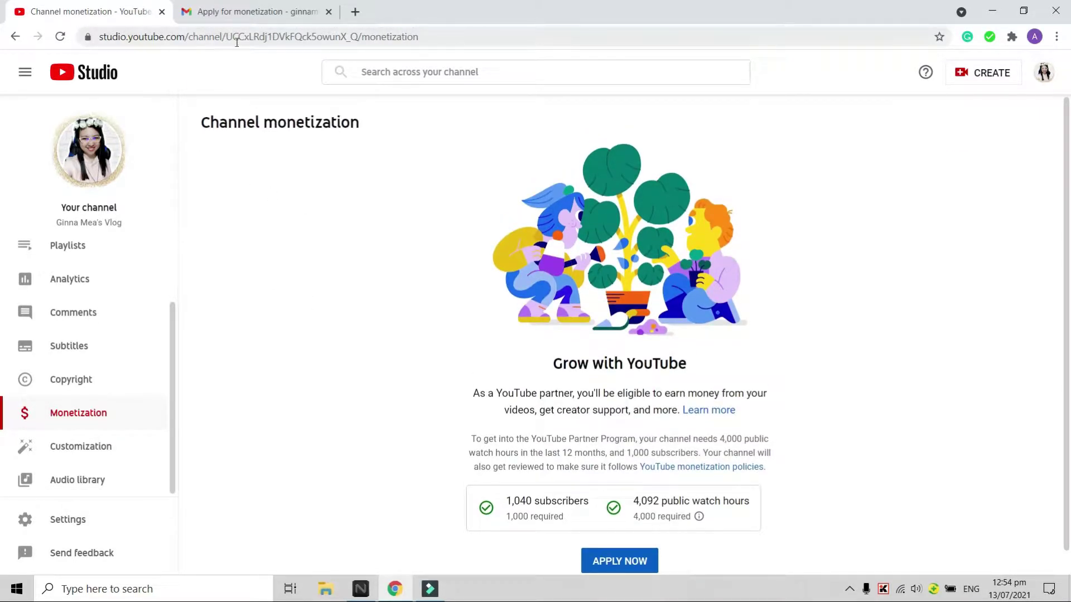
{"action": "left_click", "coordinate": [243, 14]}
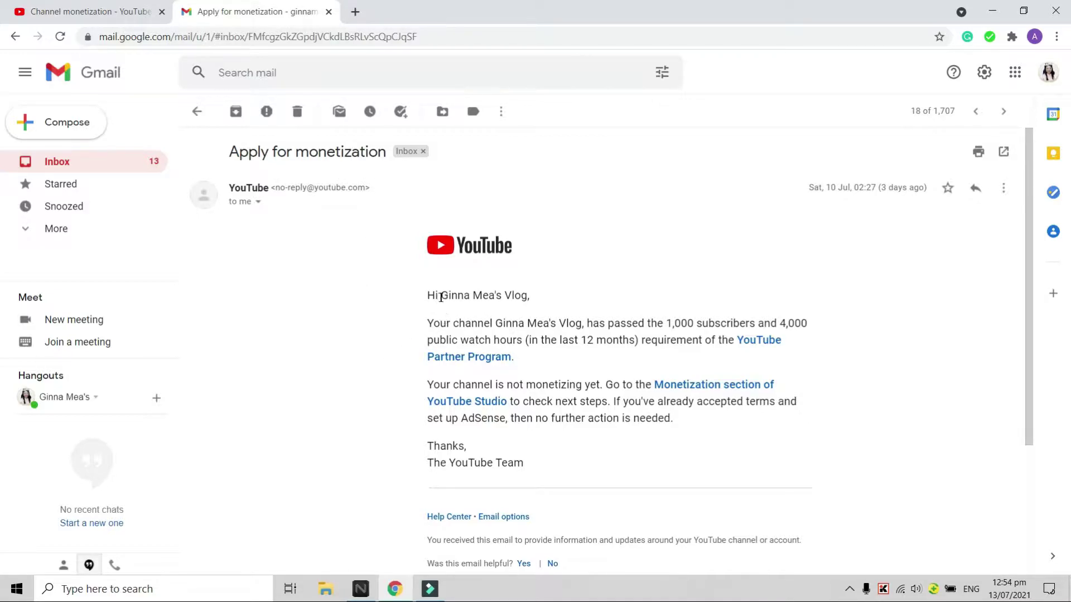
{"action": "scroll", "coordinate": [520, 330], "scroll_direction": "down", "scroll_amount": 1}
{"action": "key", "text": "ctrl+1"}
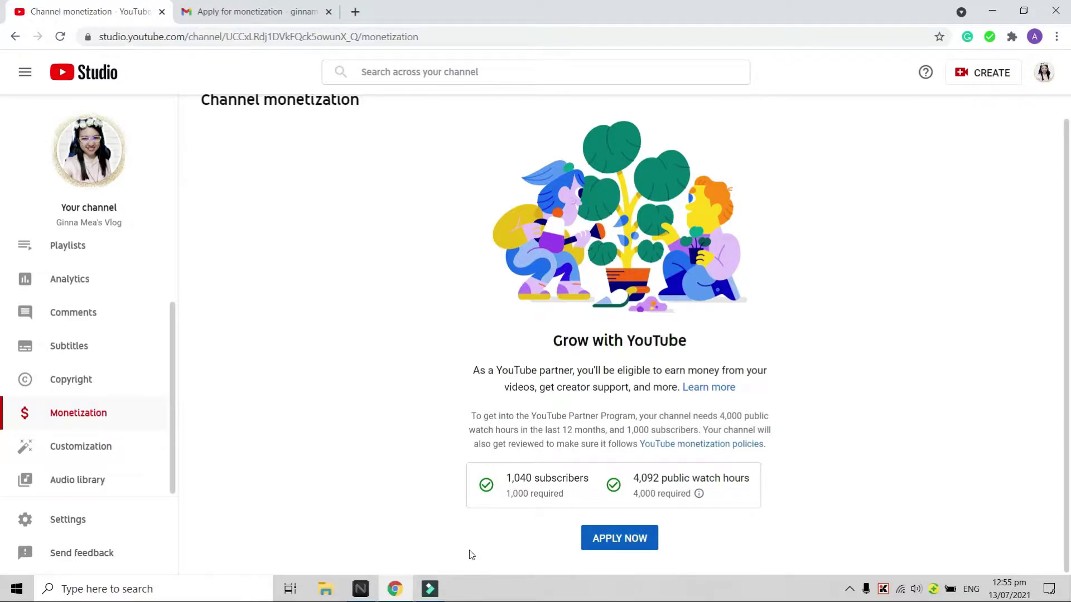
Step: Apply for the Partner Program and accept its terms so Step 1 shows Done
{"action": "left_click", "coordinate": [617, 538]}
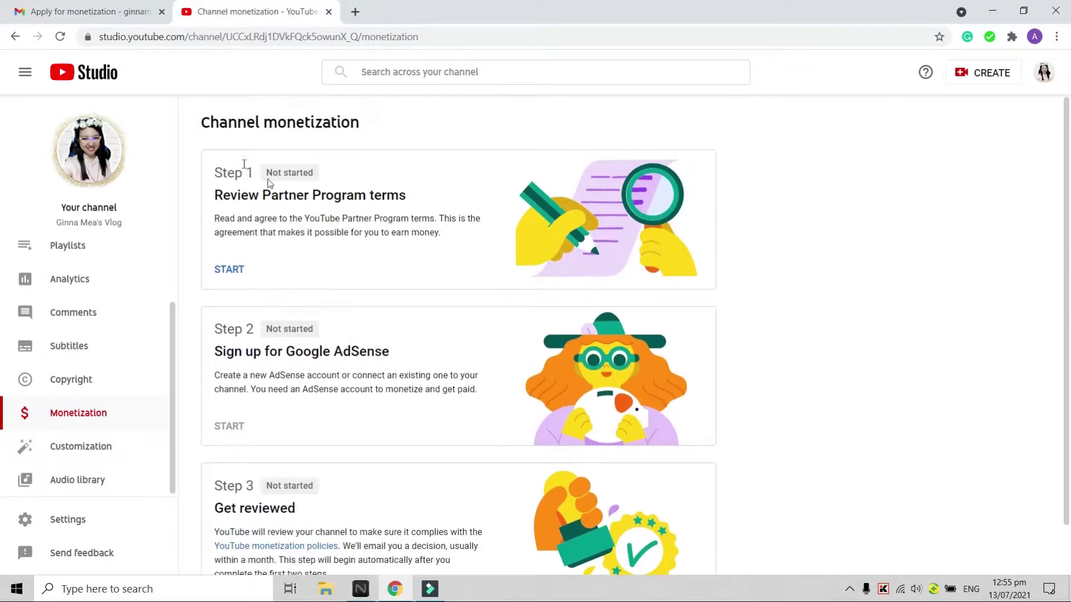
{"action": "left_click", "coordinate": [236, 273]}
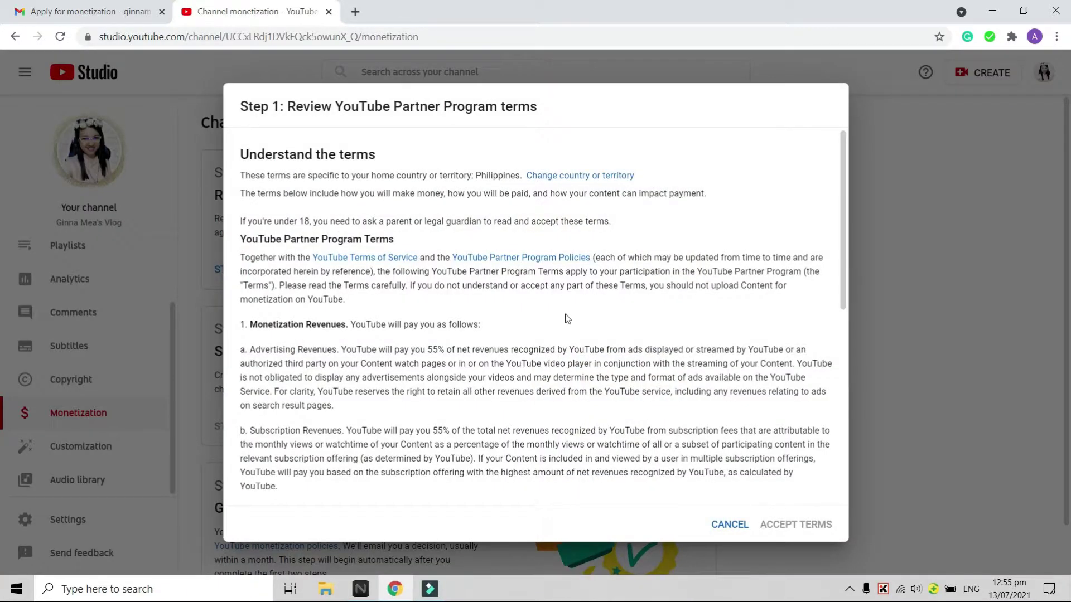
{"action": "scroll", "coordinate": [612, 397], "scroll_direction": "down", "scroll_amount": 3}
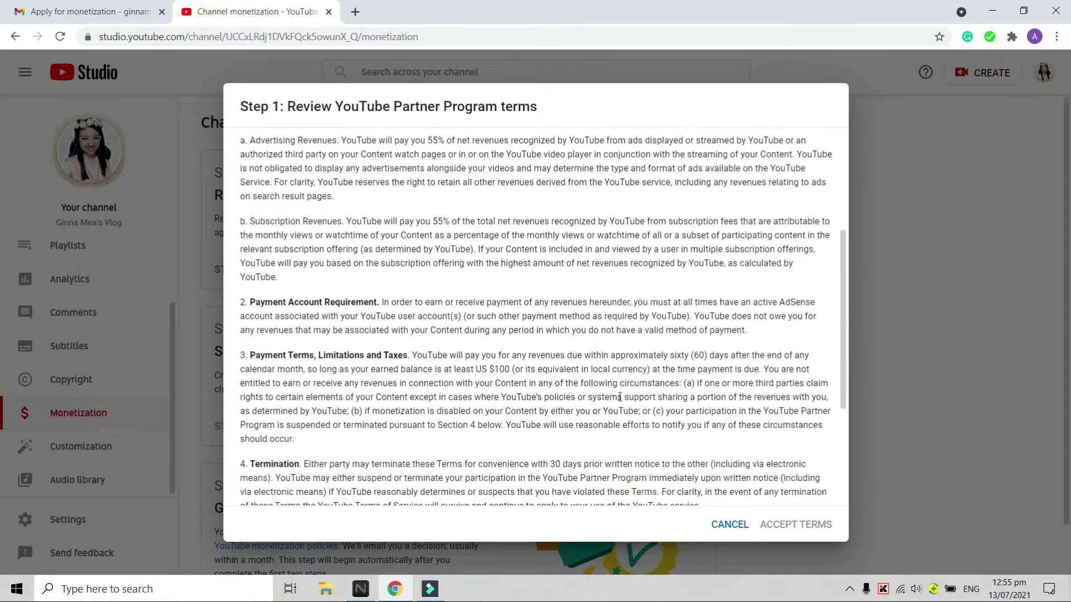
{"action": "scroll", "coordinate": [620, 397], "scroll_direction": "down", "scroll_amount": 3}
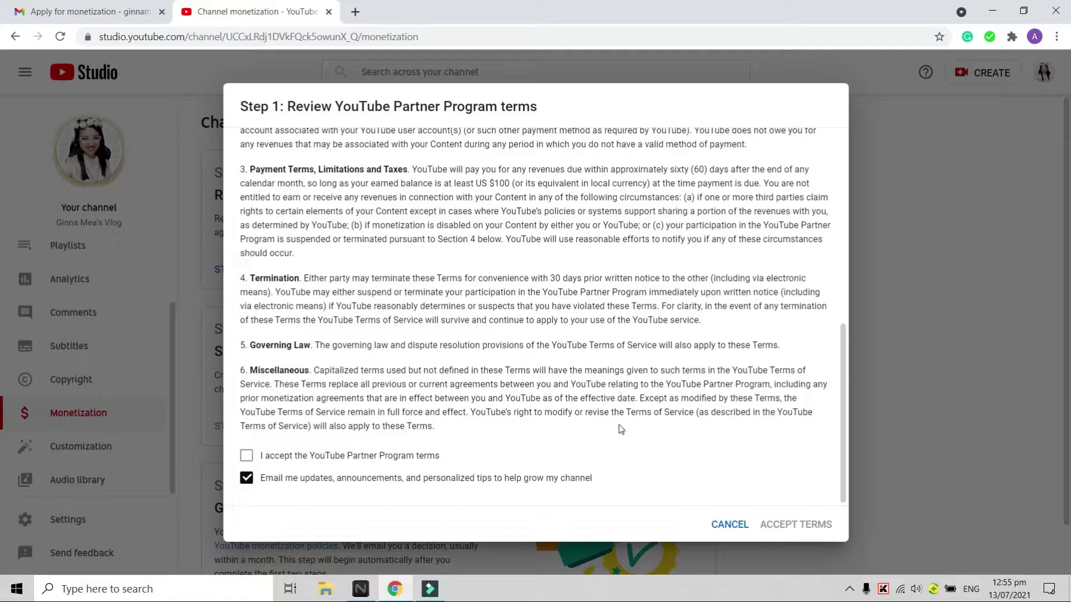
{"action": "left_click", "coordinate": [247, 457]}
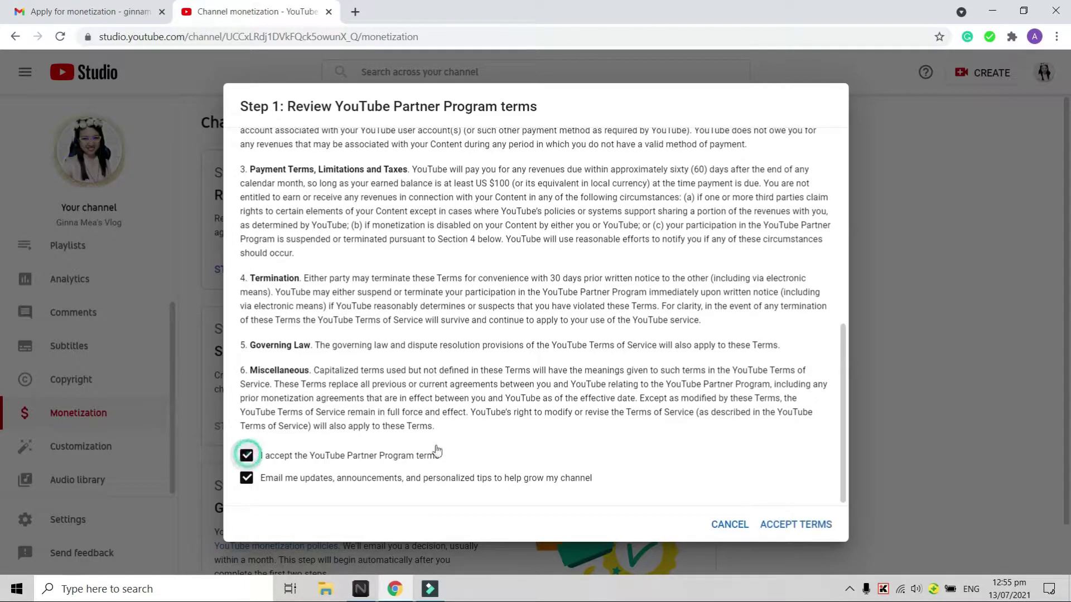
{"action": "left_click", "coordinate": [791, 527]}
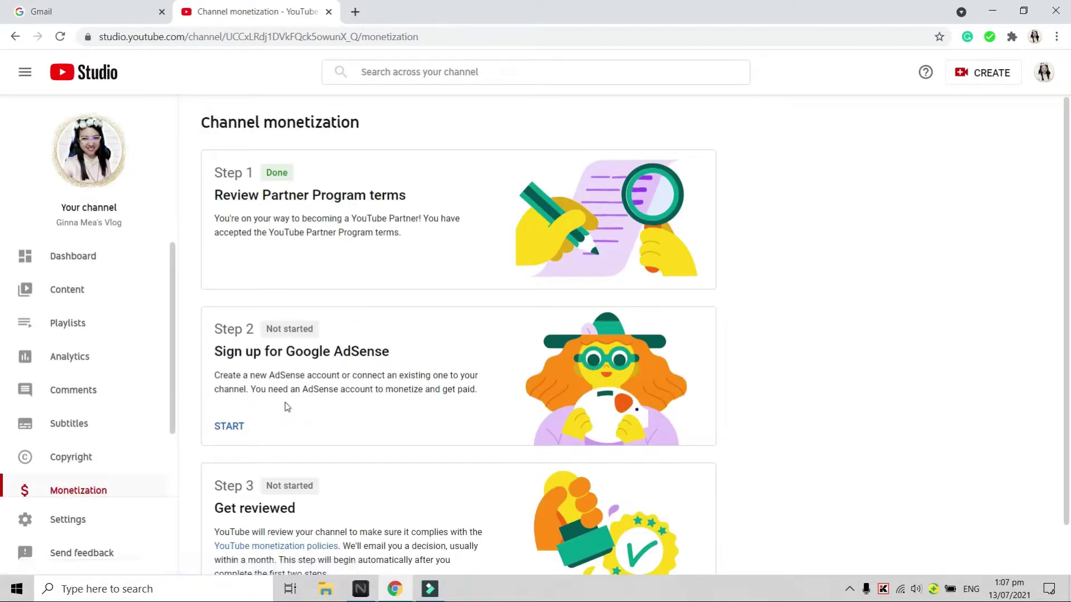
Step: Start the Step 2 AdSense sign-up, answering 'No, I don't have an existing account'
{"action": "left_click", "coordinate": [234, 427]}
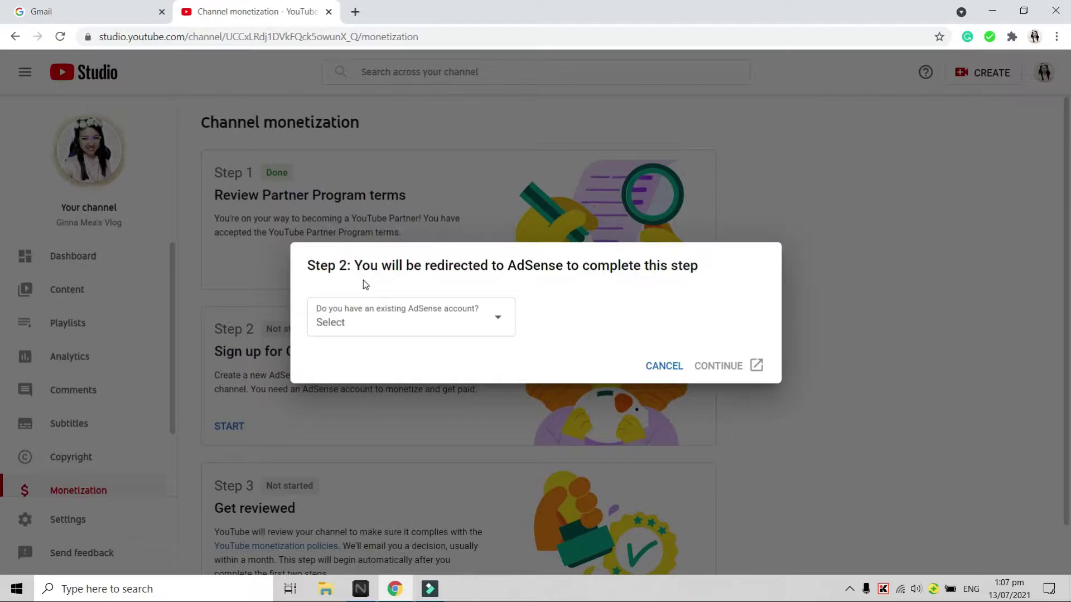
{"action": "left_click", "coordinate": [497, 323]}
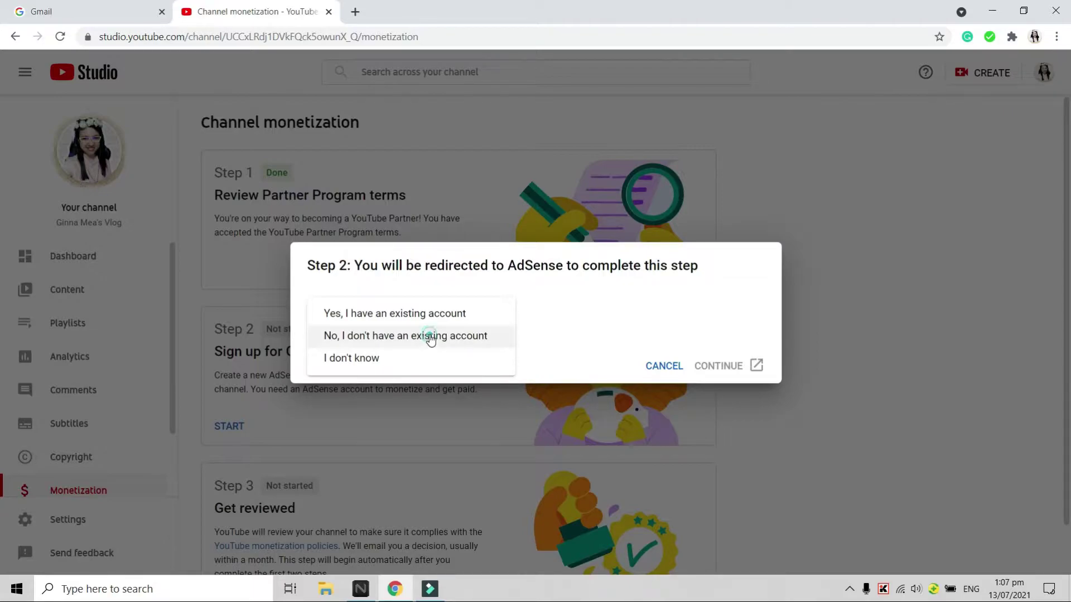
{"action": "left_click", "coordinate": [429, 338]}
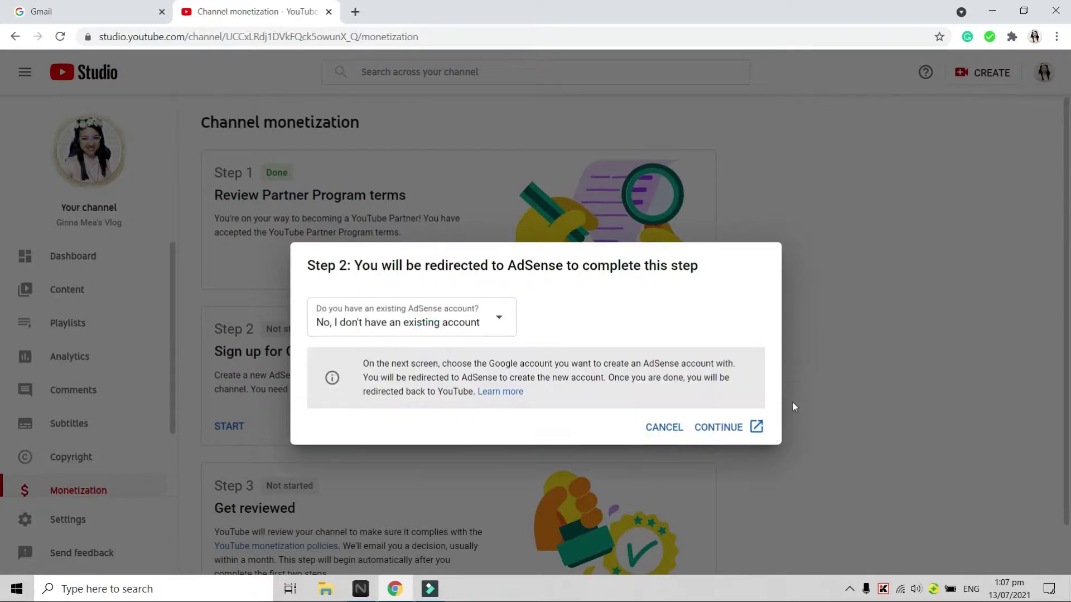
Step: Continue to AdSense and opt in to customized AdSense suggestions
{"action": "left_click", "coordinate": [724, 427]}
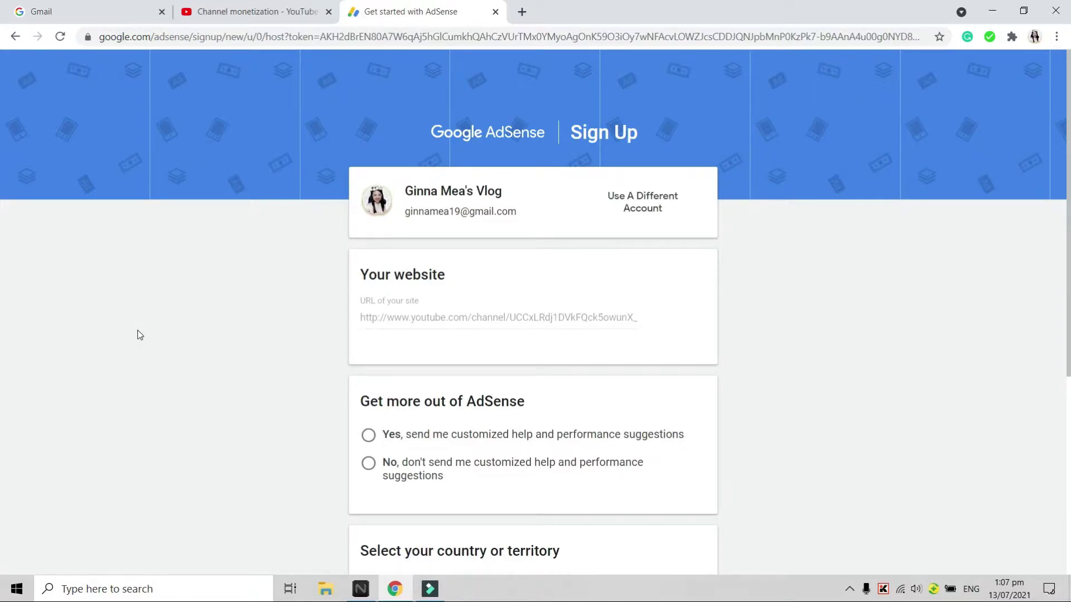
{"action": "scroll", "coordinate": [139, 334], "scroll_direction": "down", "scroll_amount": 1}
{"action": "scroll", "coordinate": [139, 334], "scroll_direction": "down", "scroll_amount": 1}
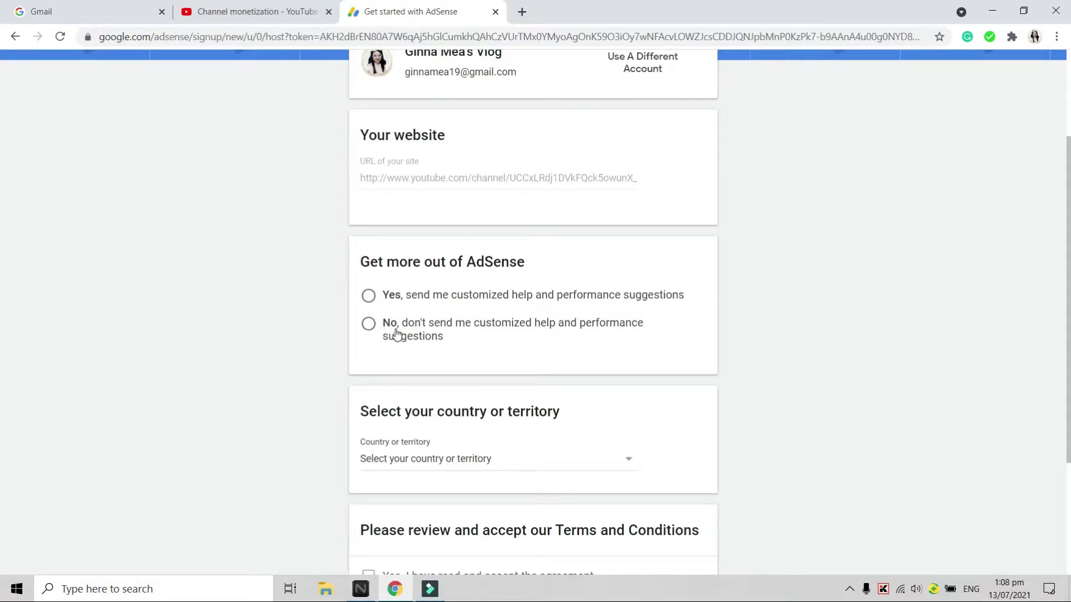
{"action": "left_click", "coordinate": [369, 297]}
{"action": "scroll", "coordinate": [273, 373], "scroll_direction": "down", "scroll_amount": 3}
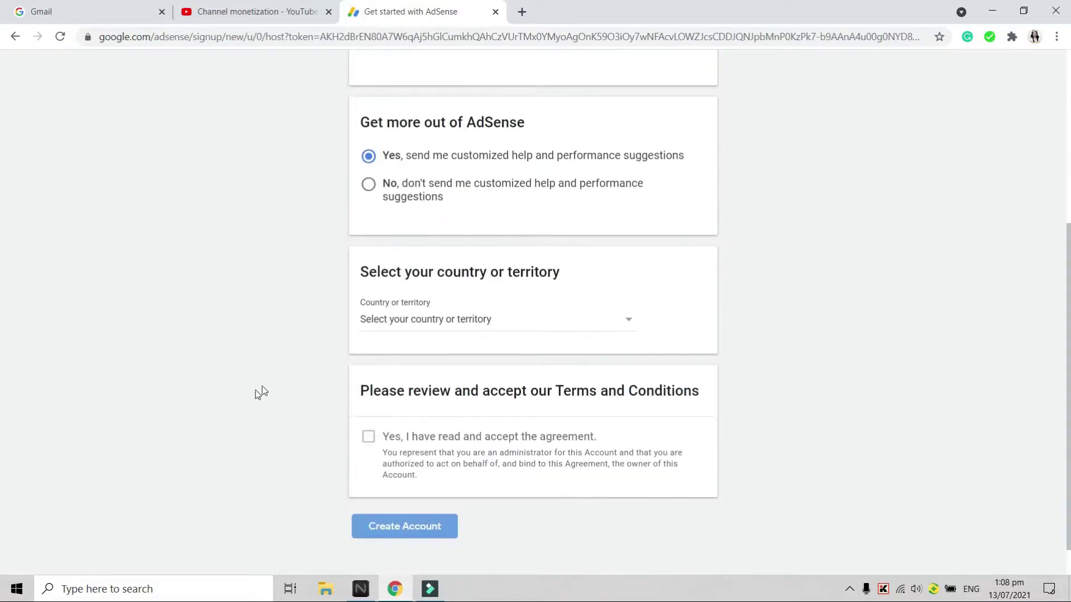
Step: Choose Philippines as the AdSense account country
{"action": "left_click", "coordinate": [628, 326]}
{"action": "scroll", "coordinate": [470, 400], "scroll_direction": "down", "scroll_amount": 8}
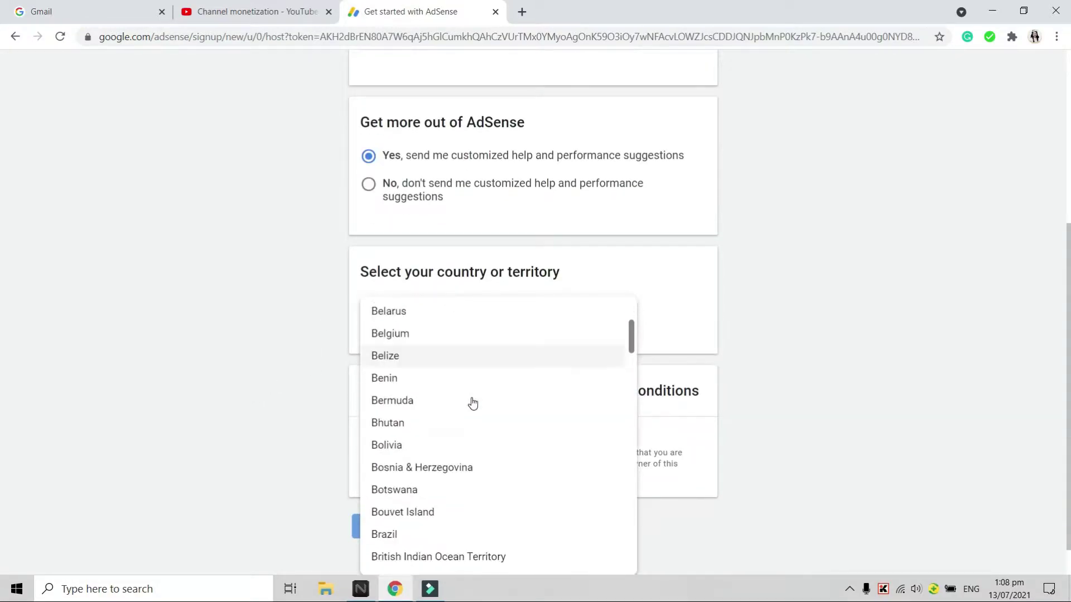
{"action": "scroll", "coordinate": [471, 410], "scroll_direction": "down", "scroll_amount": 10}
{"action": "scroll", "coordinate": [471, 421], "scroll_direction": "down", "scroll_amount": 10}
{"action": "scroll", "coordinate": [471, 426], "scroll_direction": "down", "scroll_amount": 2}
{"action": "scroll", "coordinate": [458, 435], "scroll_direction": "down", "scroll_amount": 11}
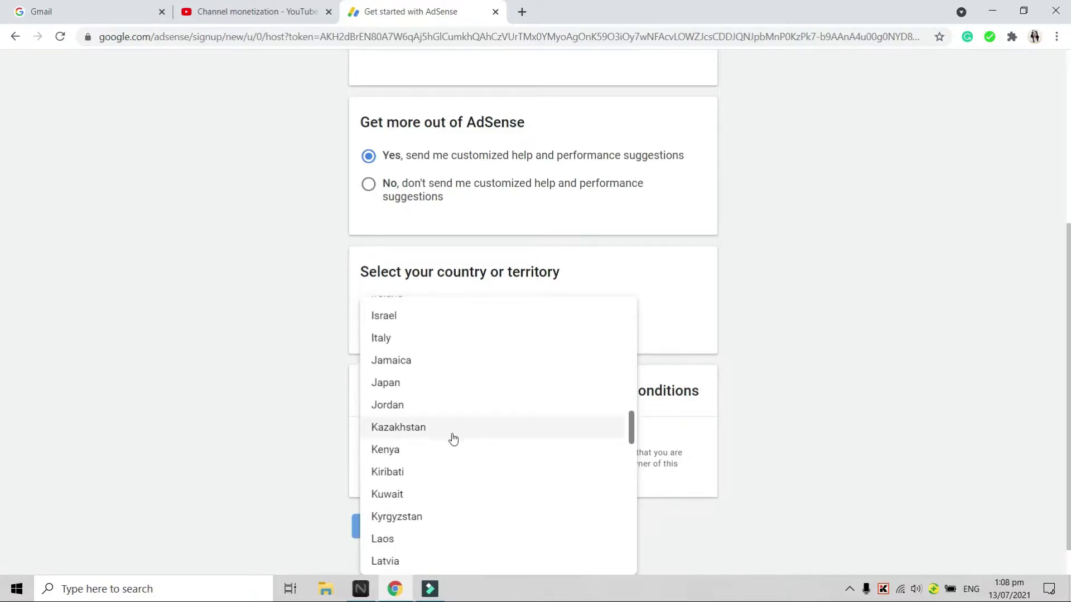
{"action": "scroll", "coordinate": [486, 446], "scroll_direction": "down", "scroll_amount": 10}
{"action": "scroll", "coordinate": [483, 447], "scroll_direction": "down", "scroll_amount": 6}
{"action": "scroll", "coordinate": [482, 449], "scroll_direction": "down", "scroll_amount": 4}
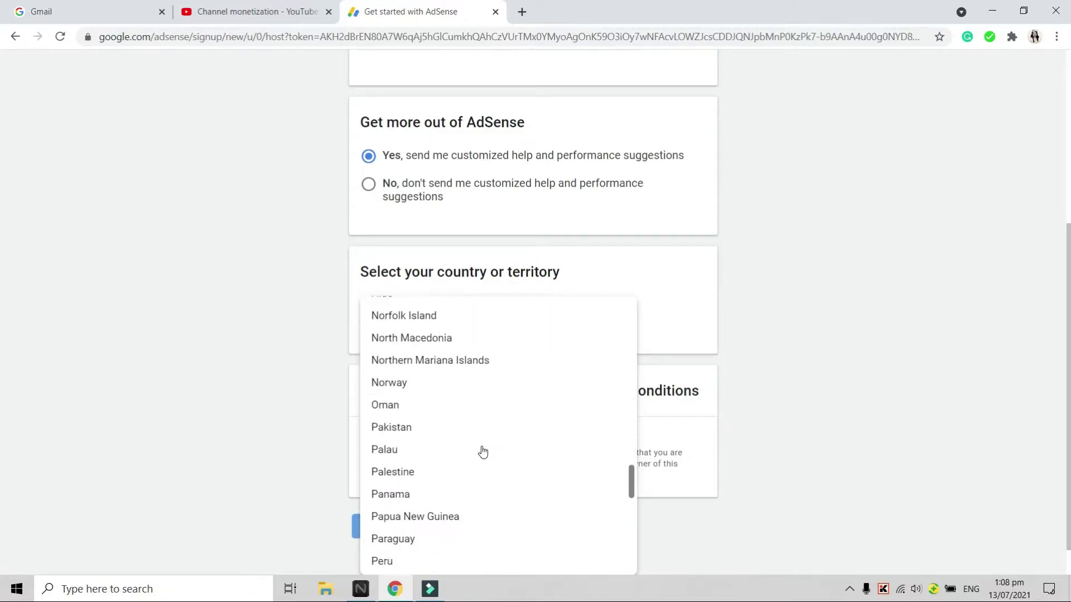
{"action": "scroll", "coordinate": [483, 451], "scroll_direction": "down", "scroll_amount": 3}
{"action": "scroll", "coordinate": [476, 449], "scroll_direction": "up", "scroll_amount": 2}
{"action": "scroll", "coordinate": [435, 491], "scroll_direction": "down", "scroll_amount": 1}
{"action": "scroll", "coordinate": [437, 457], "scroll_direction": "down", "scroll_amount": 1}
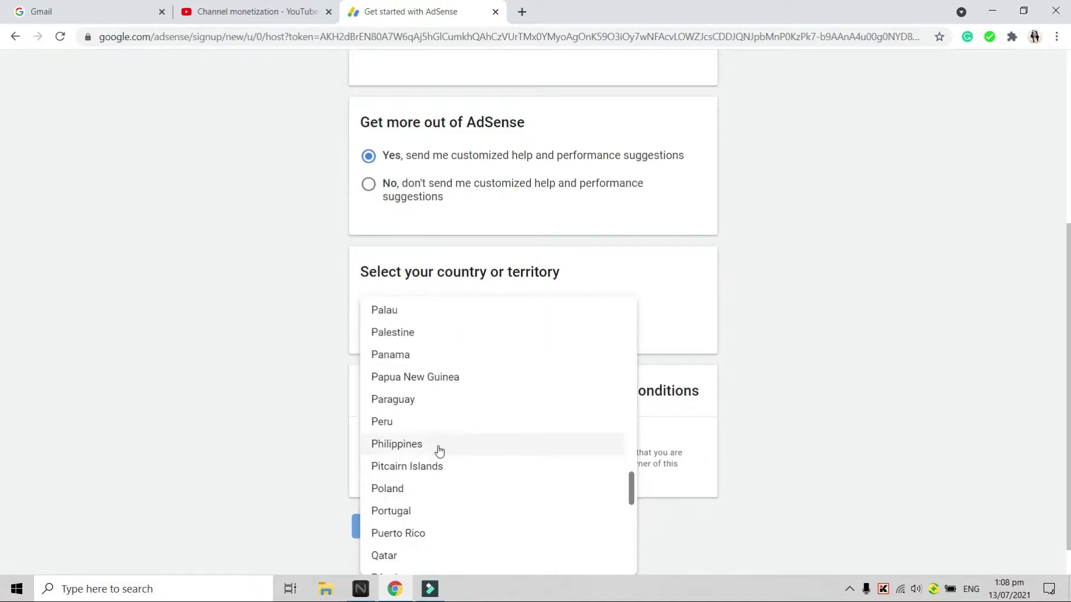
{"action": "left_click", "coordinate": [441, 444]}
Step: Accept the AdSense terms and conditions and create the account
{"action": "scroll", "coordinate": [449, 473], "scroll_direction": "down", "scroll_amount": 5}
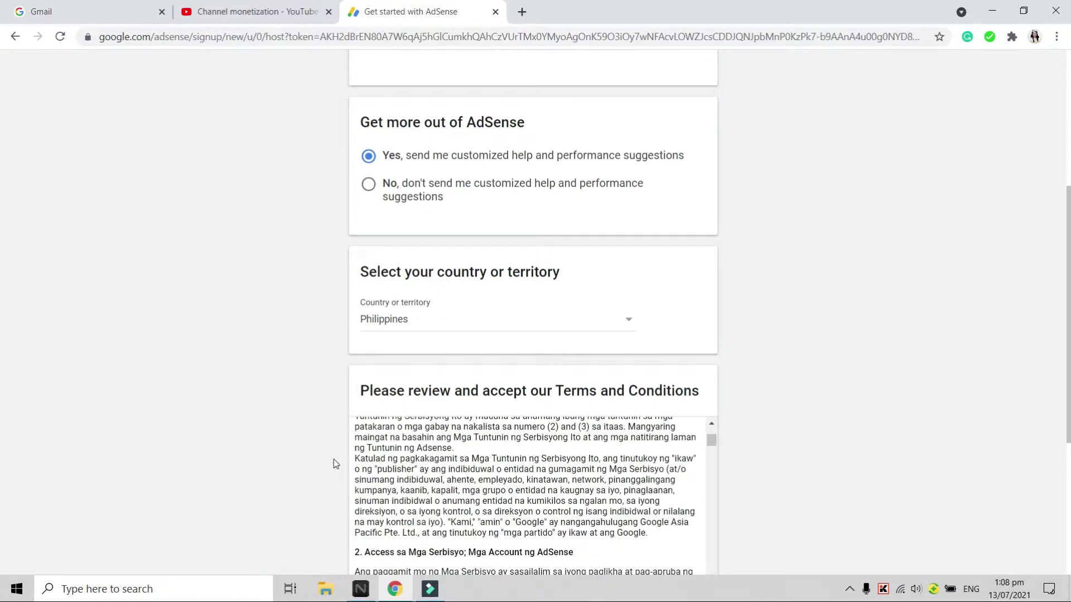
{"action": "scroll", "coordinate": [336, 464], "scroll_direction": "down", "scroll_amount": 3}
{"action": "scroll", "coordinate": [267, 434], "scroll_direction": "down", "scroll_amount": 1}
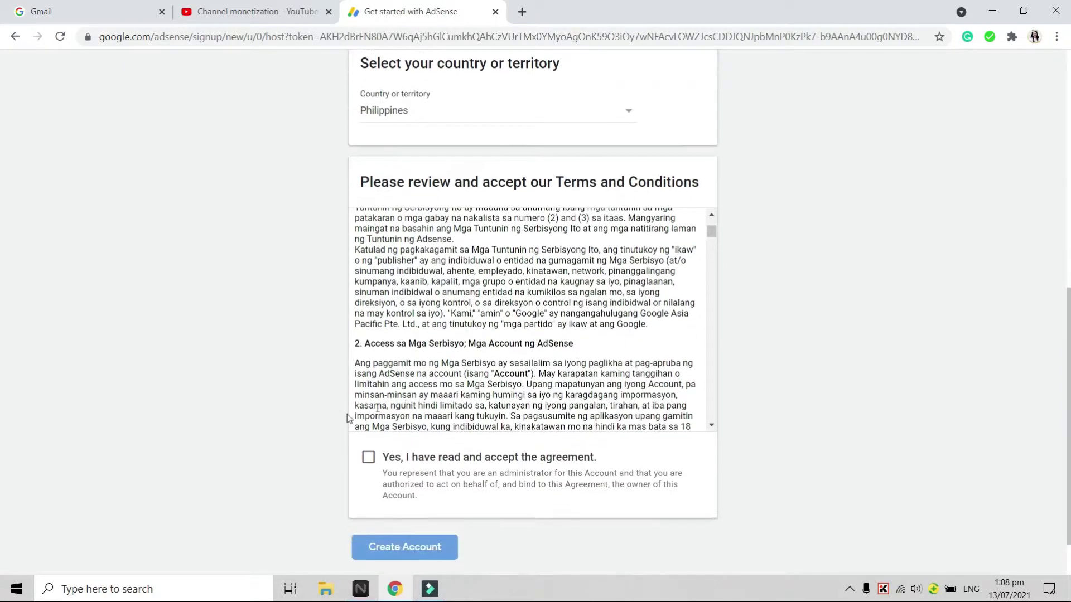
{"action": "scroll", "coordinate": [503, 318], "scroll_direction": "down", "scroll_amount": 5}
{"action": "scroll", "coordinate": [503, 326], "scroll_direction": "down", "scroll_amount": 5}
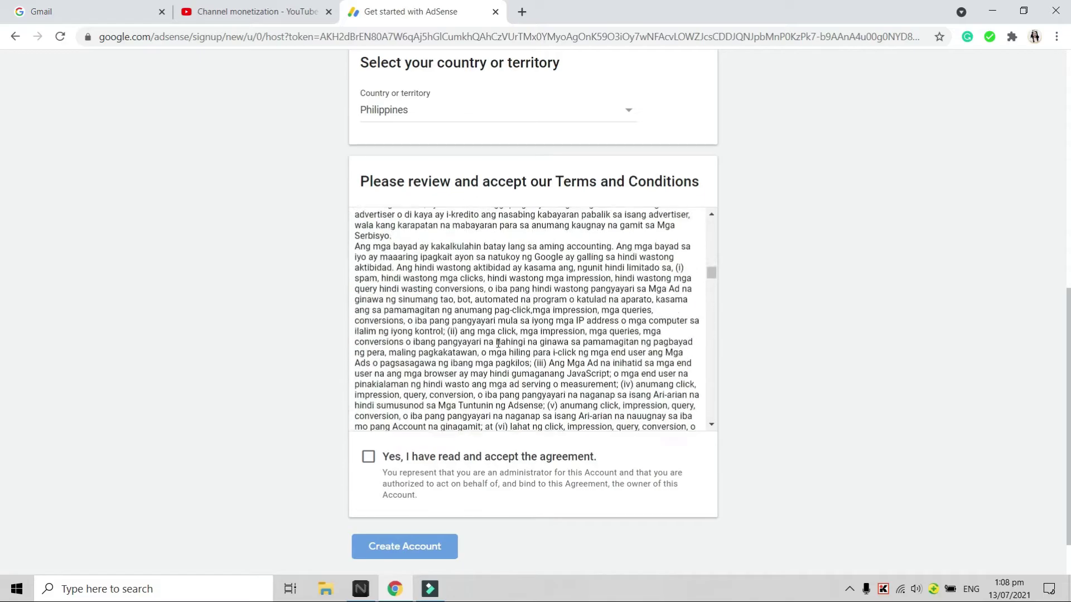
{"action": "scroll", "coordinate": [503, 334], "scroll_direction": "down", "scroll_amount": 5}
{"action": "scroll", "coordinate": [505, 343], "scroll_direction": "down", "scroll_amount": 5}
{"action": "scroll", "coordinate": [505, 343], "scroll_direction": "down", "scroll_amount": 5}
{"action": "scroll", "coordinate": [499, 355], "scroll_direction": "down", "scroll_amount": 5}
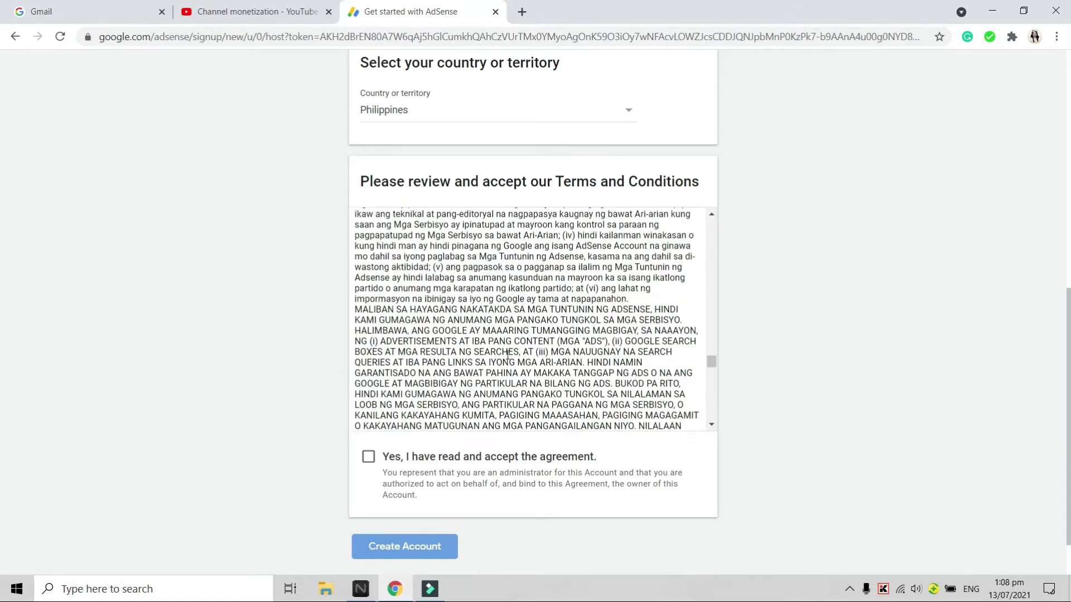
{"action": "scroll", "coordinate": [494, 363], "scroll_direction": "down", "scroll_amount": 5}
{"action": "scroll", "coordinate": [490, 371], "scroll_direction": "down", "scroll_amount": 5}
{"action": "left_click", "coordinate": [368, 457]}
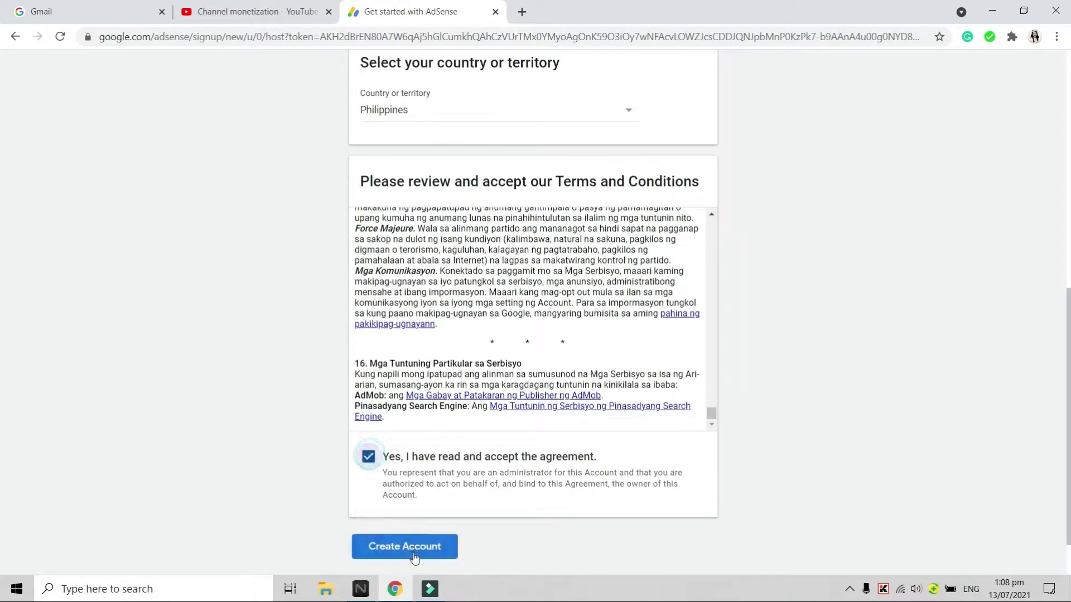
{"action": "left_click", "coordinate": [417, 548]}
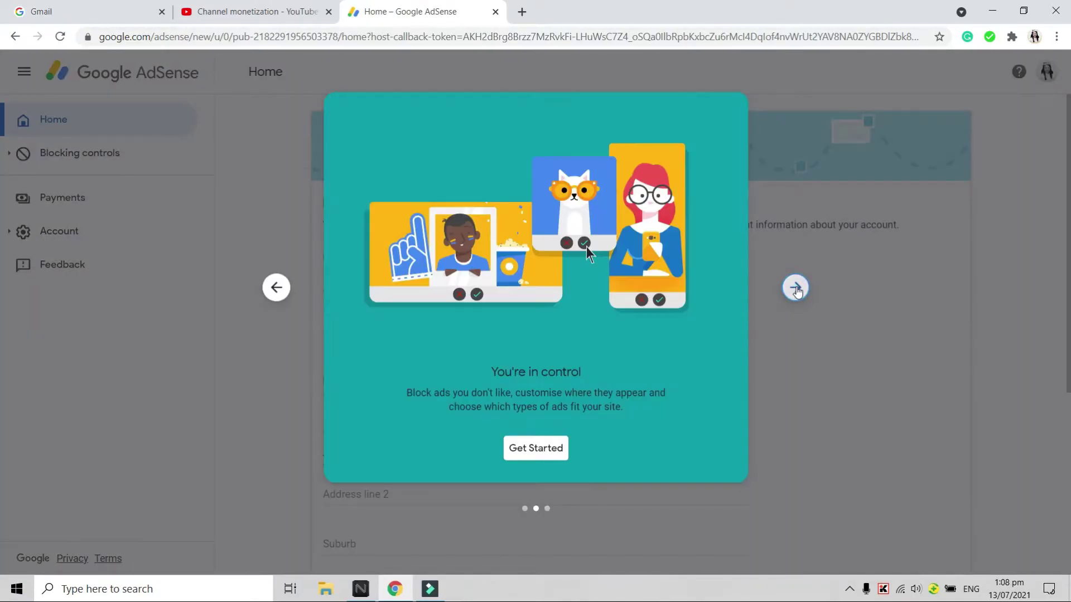
Step: Dismiss the AdSense welcome slides and bring up the account setup form
{"action": "left_click", "coordinate": [796, 289]}
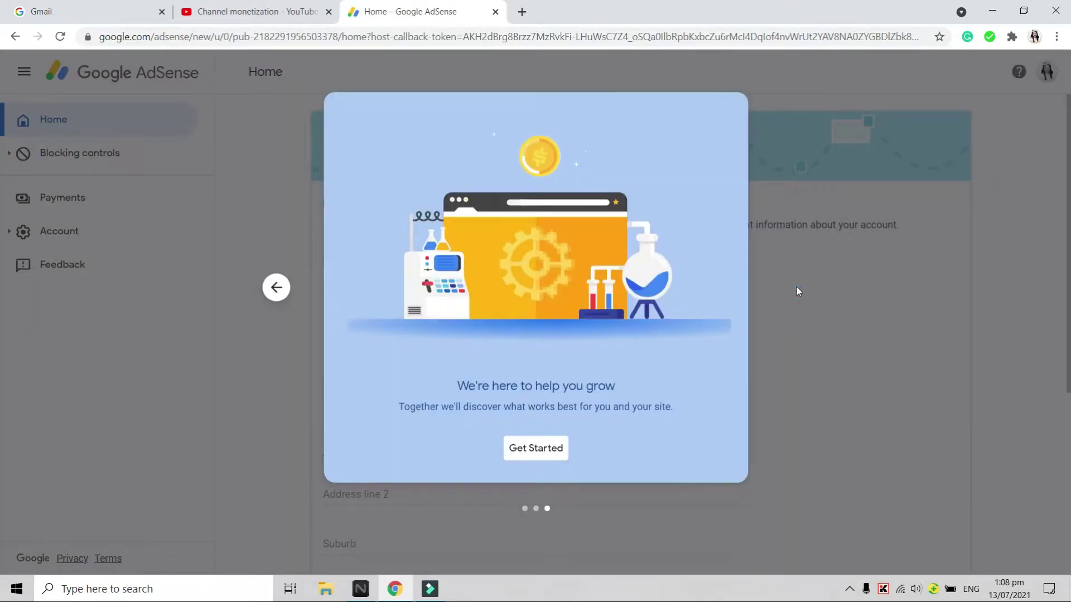
{"action": "left_click", "coordinate": [539, 455]}
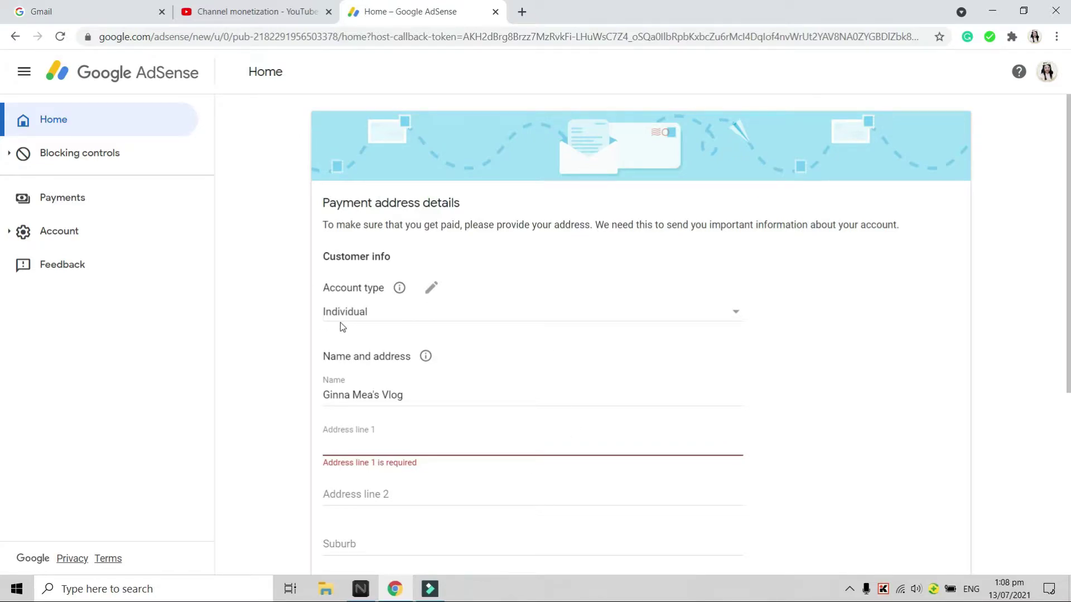
{"action": "scroll", "coordinate": [437, 366], "scroll_direction": "down", "scroll_amount": 1}
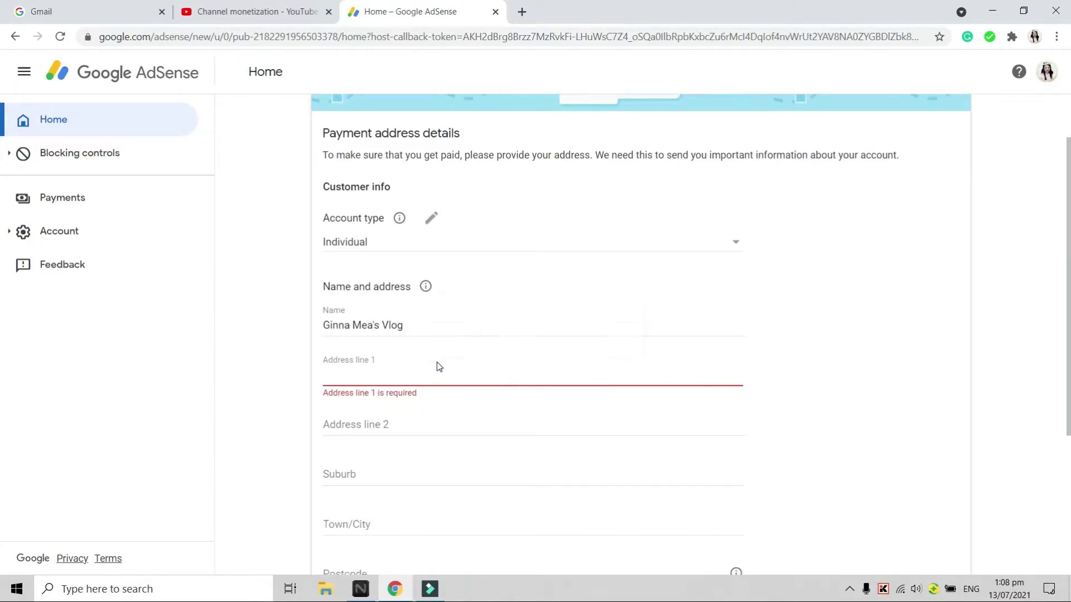
{"action": "scroll", "coordinate": [473, 313], "scroll_direction": "up", "scroll_amount": 1}
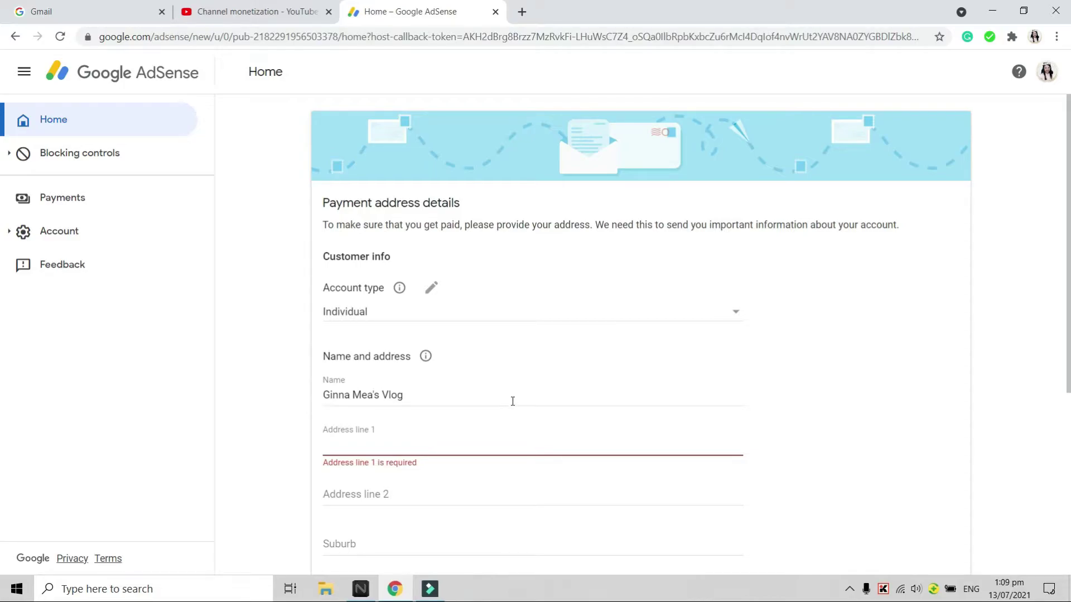
{"action": "scroll", "coordinate": [590, 385], "scroll_direction": "down", "scroll_amount": 1}
{"action": "scroll", "coordinate": [535, 366], "scroll_direction": "up", "scroll_amount": 1}
Step: Fill in the Payment address details fields, tabbing between them
{"action": "scroll", "coordinate": [536, 368], "scroll_direction": "down", "scroll_amount": 1}
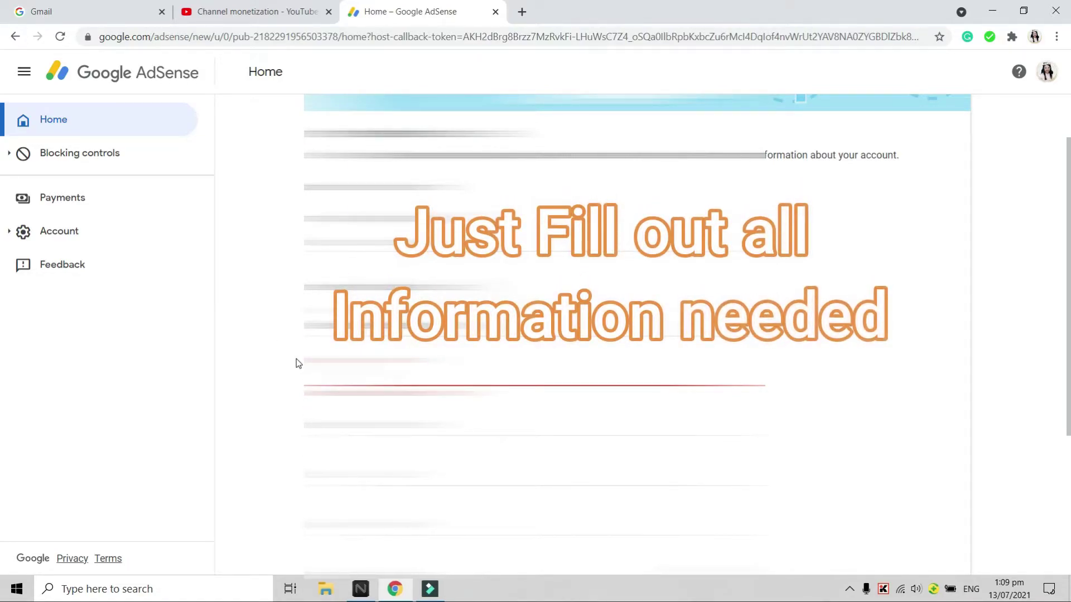
{"action": "scroll", "coordinate": [296, 359], "scroll_direction": "down", "scroll_amount": 2}
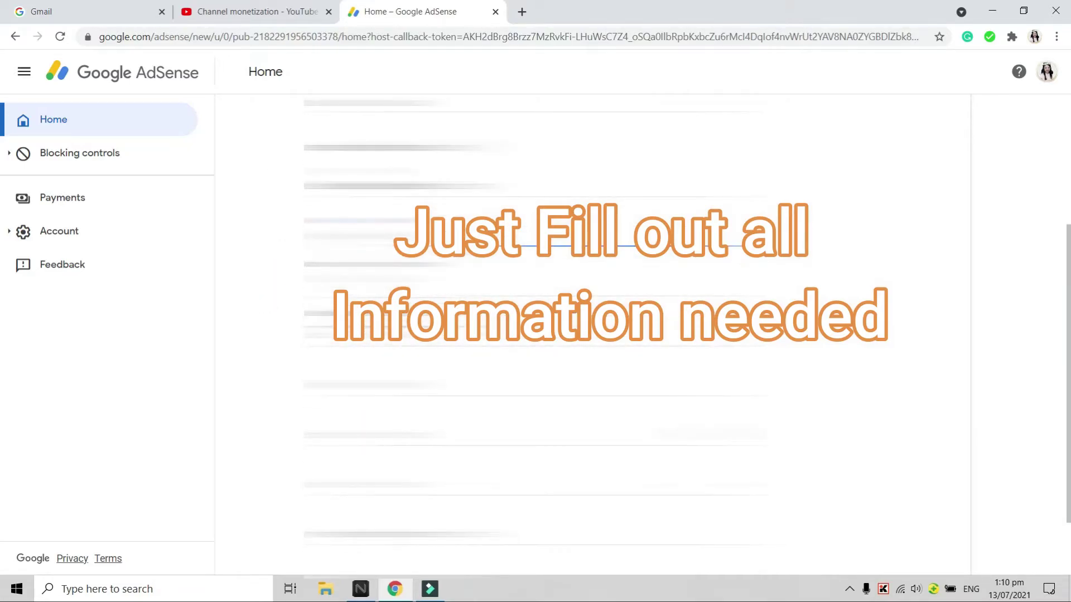
{"action": "key", "text": "Tab"}
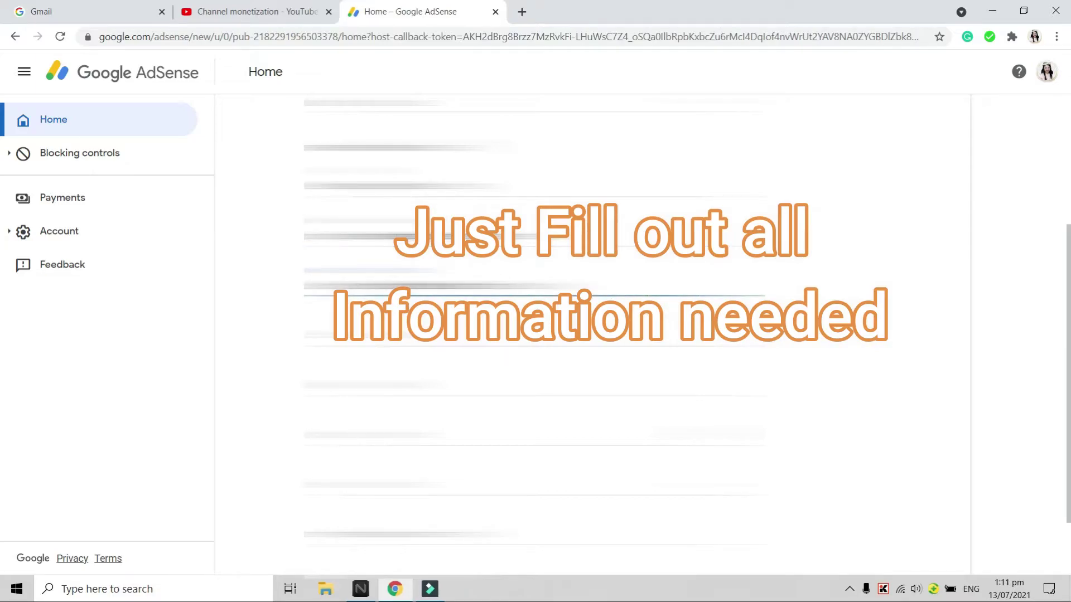
{"action": "key", "text": "Tab"}
{"action": "key", "text": "Tab"}
{"action": "scroll", "coordinate": [251, 382], "scroll_direction": "down", "scroll_amount": 2}
{"action": "scroll", "coordinate": [261, 306], "scroll_direction": "down", "scroll_amount": 1}
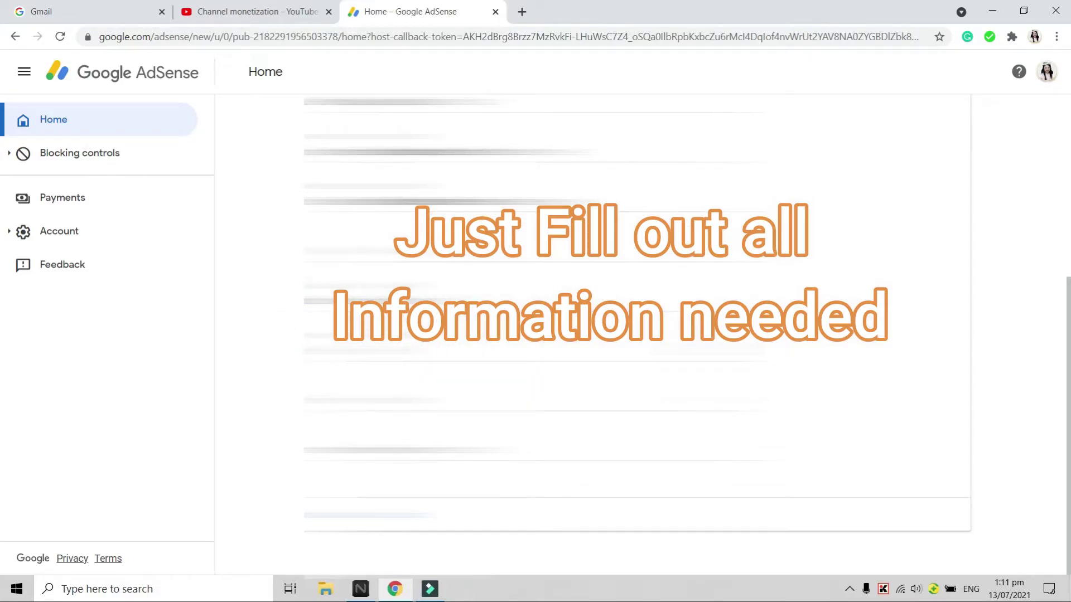
{"action": "key", "text": "Tab"}
{"action": "key", "text": "Tab"}
{"action": "key", "text": "Tab"}
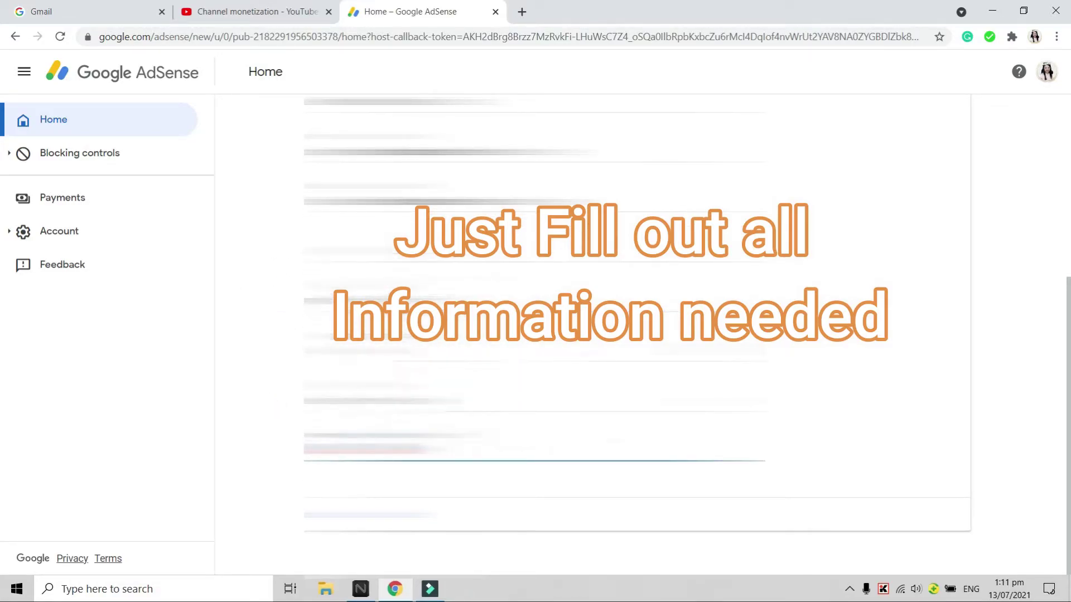
{"action": "scroll", "coordinate": [284, 466], "scroll_direction": "up", "scroll_amount": 5}
{"action": "scroll", "coordinate": [637, 335], "scroll_direction": "down", "scroll_amount": 5}
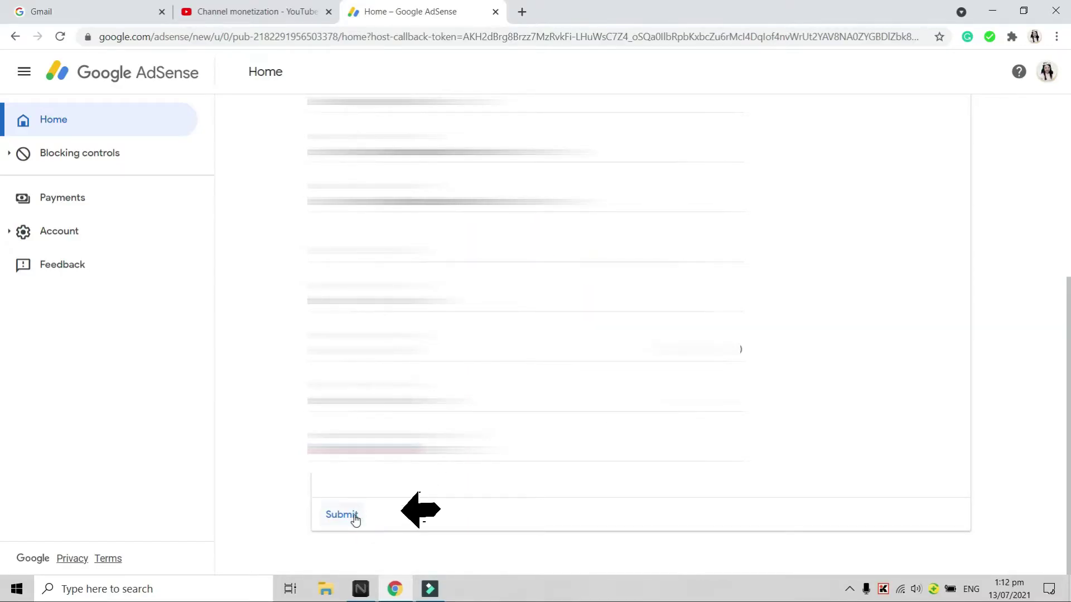
Step: Submit the payment address and redirect back to YouTube Studio's Channel monetization
{"action": "left_click", "coordinate": [355, 518]}
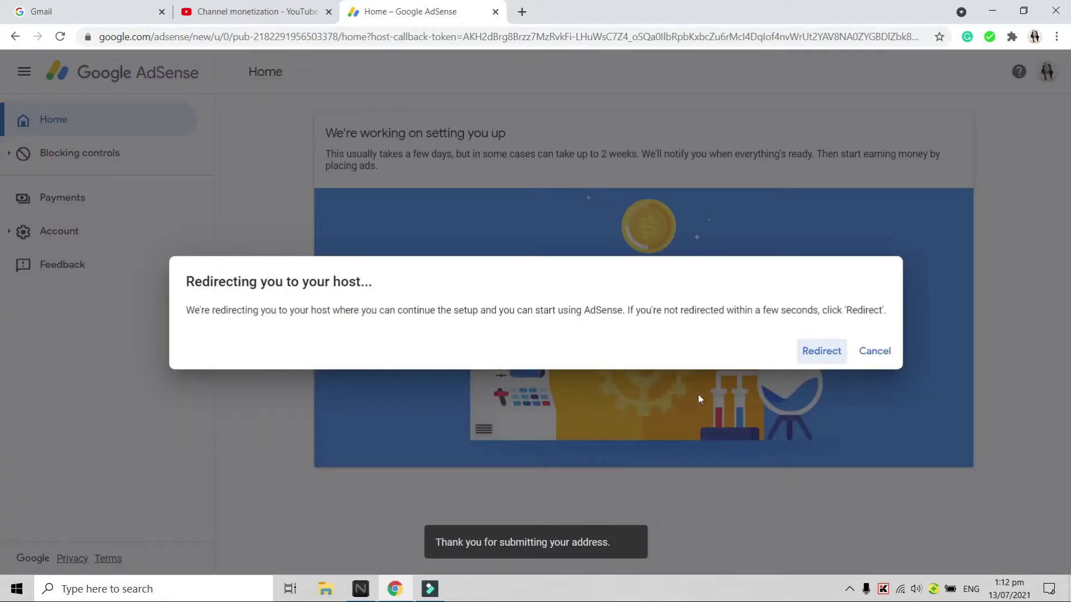
{"action": "left_click", "coordinate": [817, 355]}
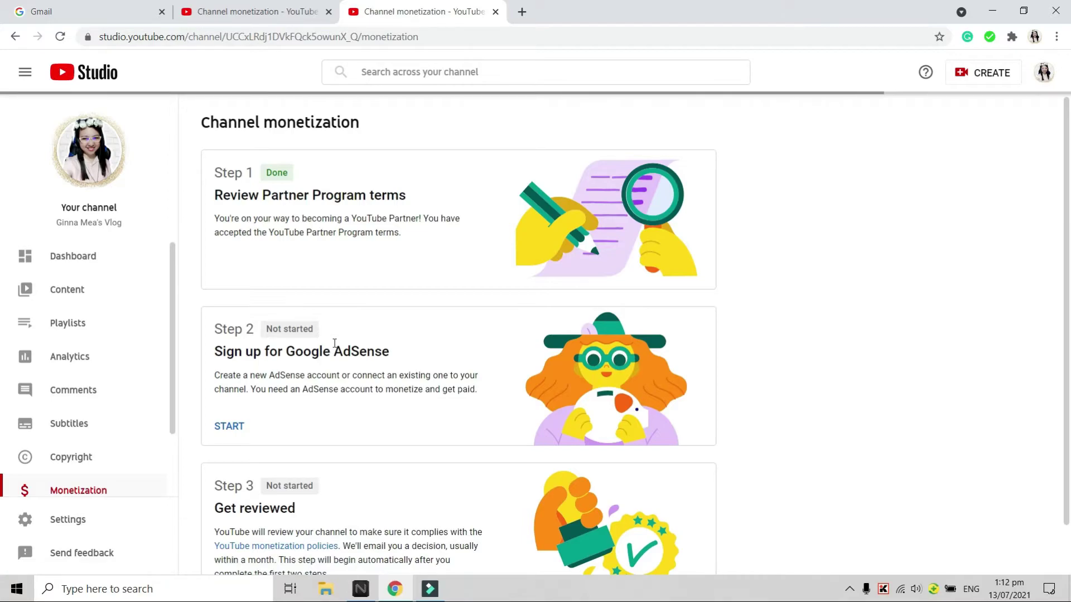
{"action": "scroll", "coordinate": [376, 403], "scroll_direction": "down", "scroll_amount": 1}
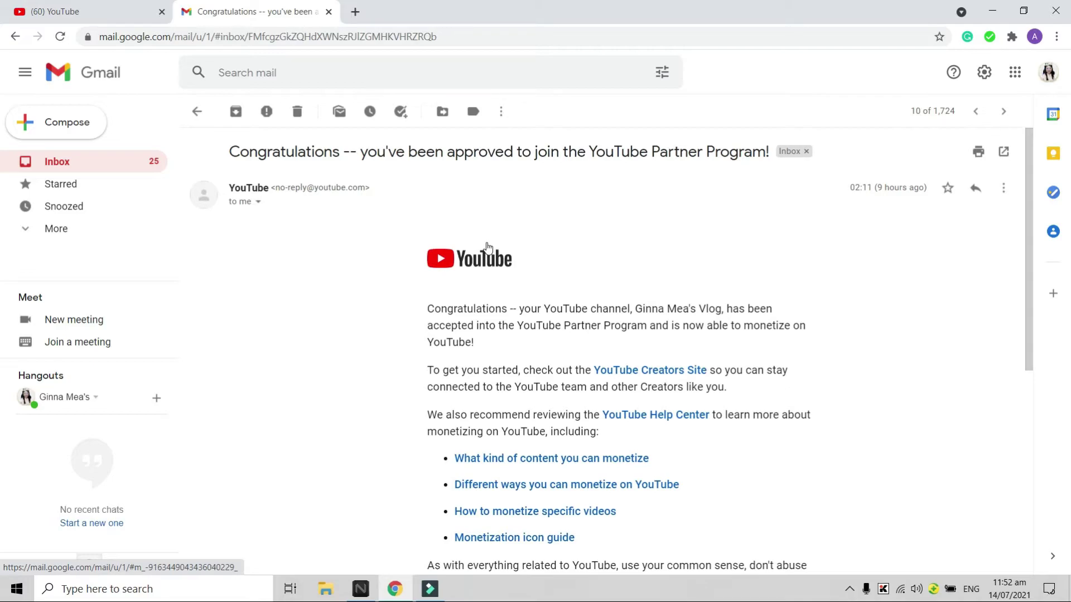
Step: Switch back to the YouTube tab and open the account menu to reach the channel
{"action": "key", "text": "ctrl+shift+Tab"}
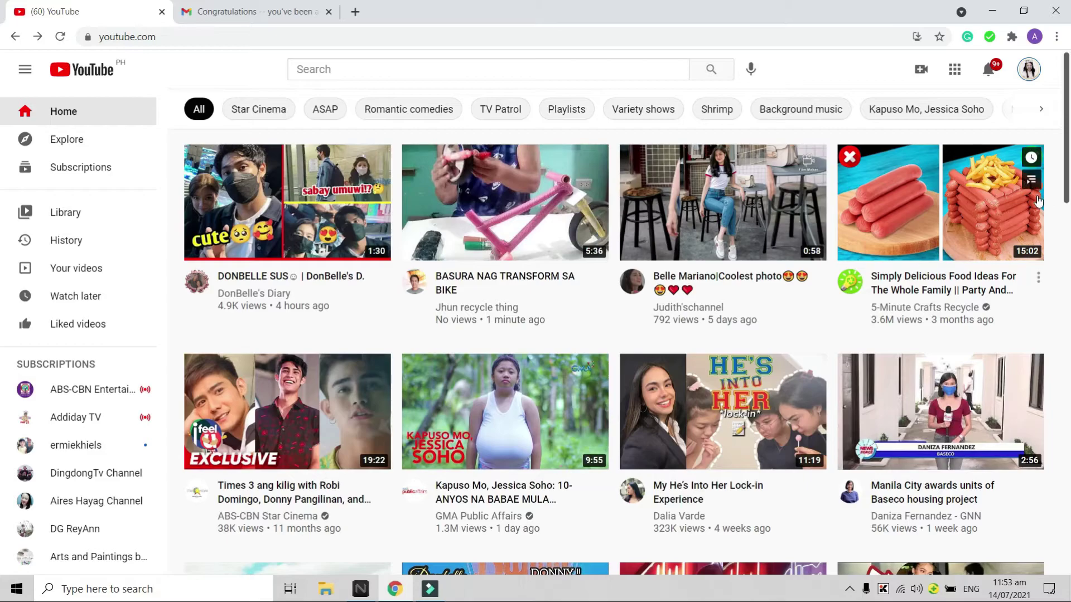
{"action": "left_click", "coordinate": [1029, 69]}
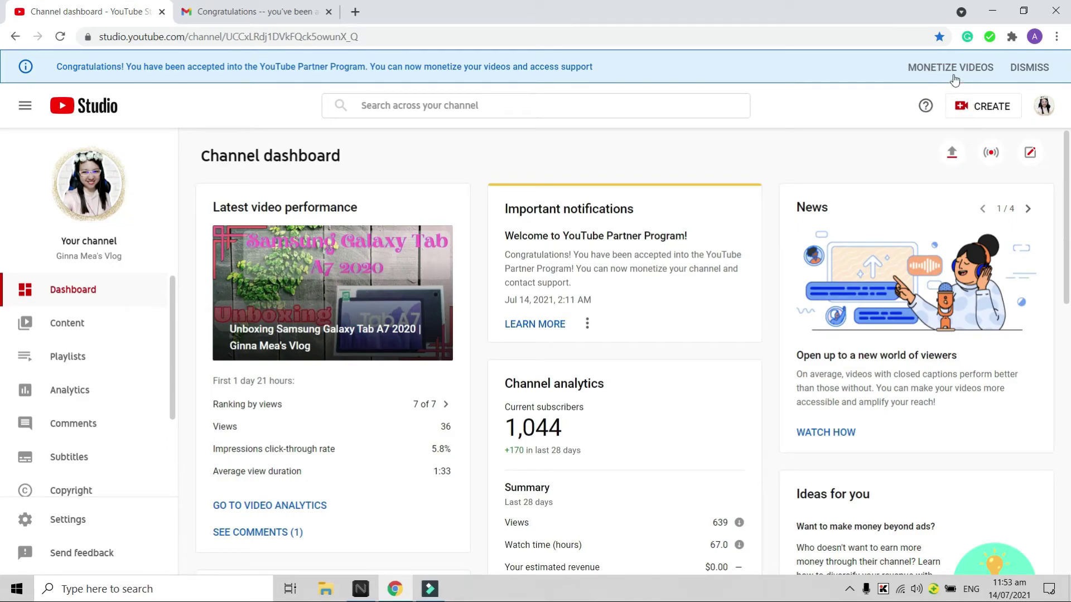
Step: Monetize all existing videos now, keeping every ad type and mid-roll ads
{"action": "left_click", "coordinate": [946, 67]}
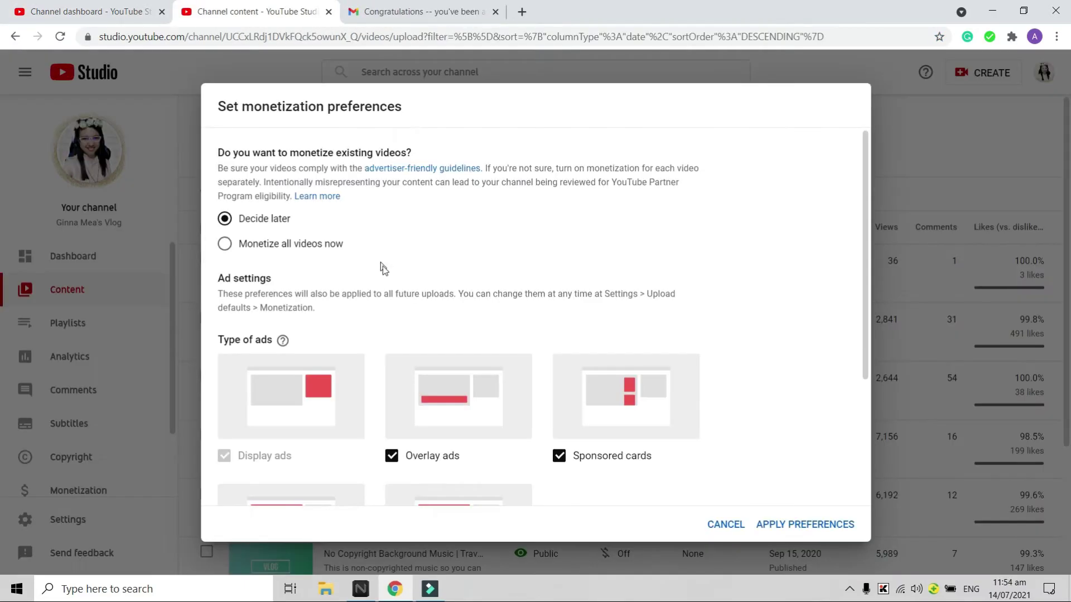
{"action": "left_click", "coordinate": [225, 243]}
{"action": "scroll", "coordinate": [605, 351], "scroll_direction": "down", "scroll_amount": 1}
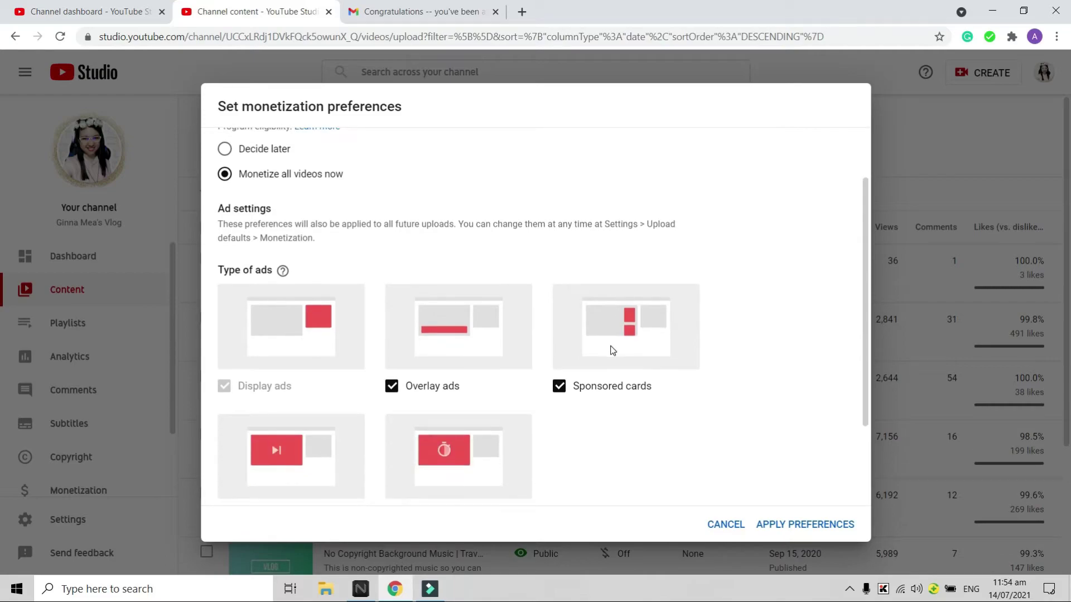
{"action": "scroll", "coordinate": [615, 352], "scroll_direction": "down", "scroll_amount": 1}
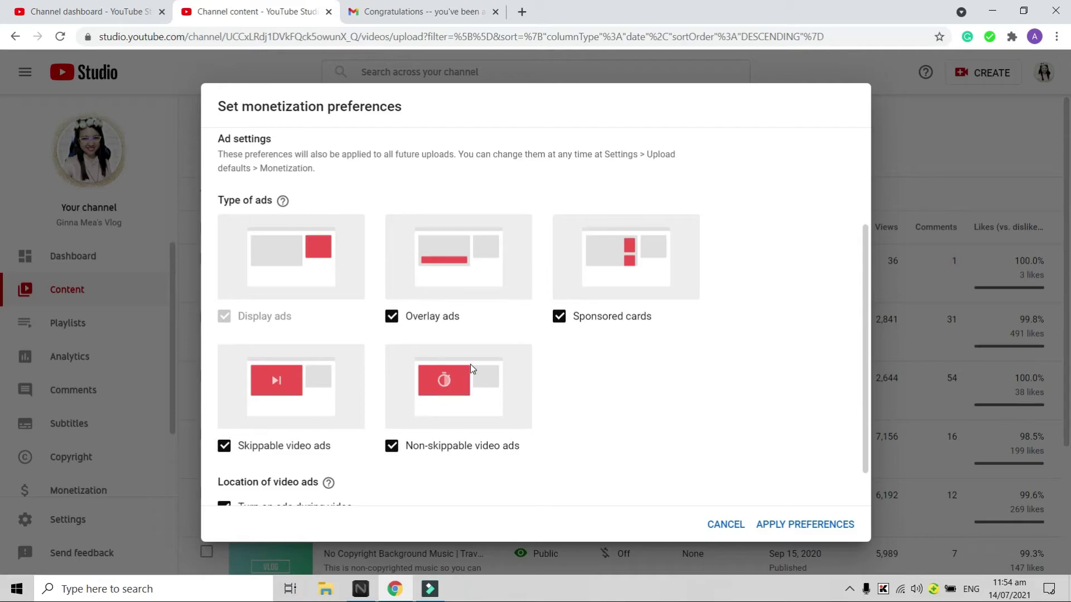
{"action": "scroll", "coordinate": [527, 363], "scroll_direction": "down", "scroll_amount": 2}
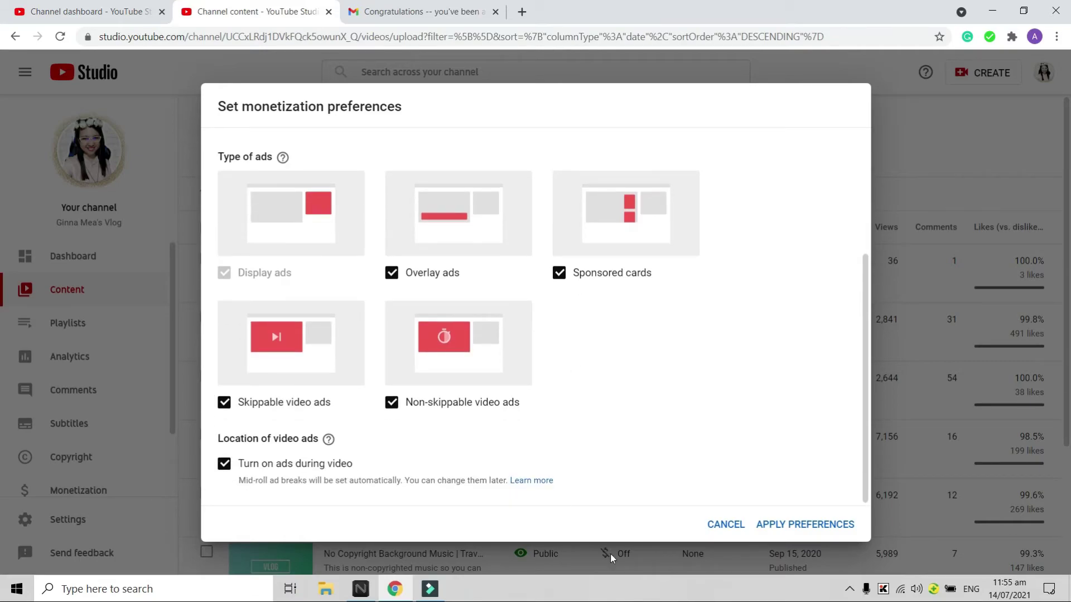
{"action": "left_click", "coordinate": [807, 527]}
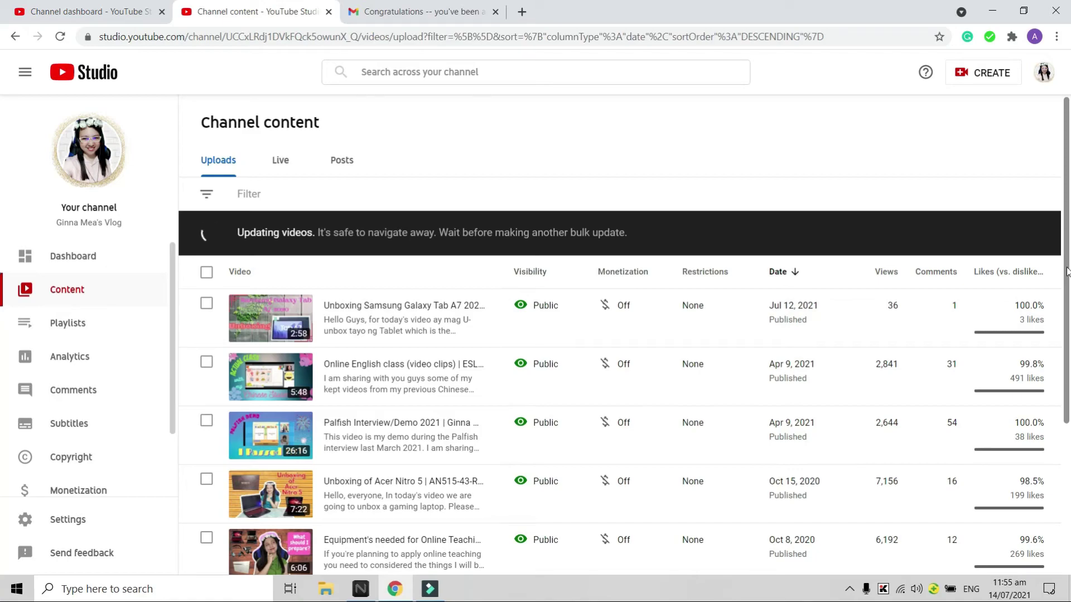
Step: Reload the content list and confirm all seven videos show Monetization On
{"action": "scroll", "coordinate": [999, 465], "scroll_direction": "down", "scroll_amount": 1}
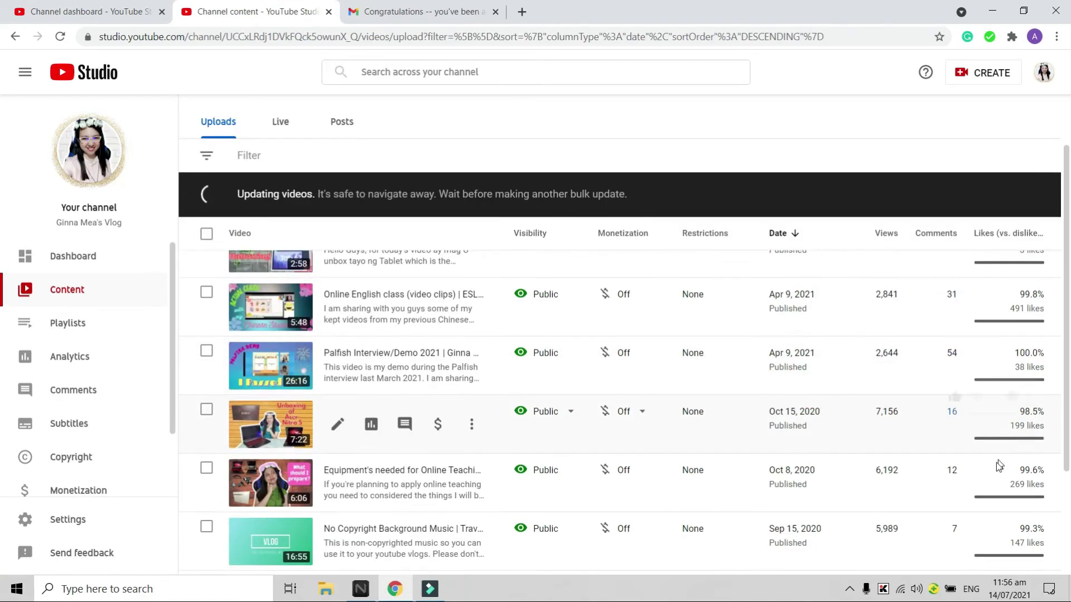
{"action": "scroll", "coordinate": [608, 306], "scroll_direction": "up", "scroll_amount": 1}
{"action": "scroll", "coordinate": [1023, 478], "scroll_direction": "down", "scroll_amount": 3}
{"action": "scroll", "coordinate": [1062, 227], "scroll_direction": "up", "scroll_amount": 3}
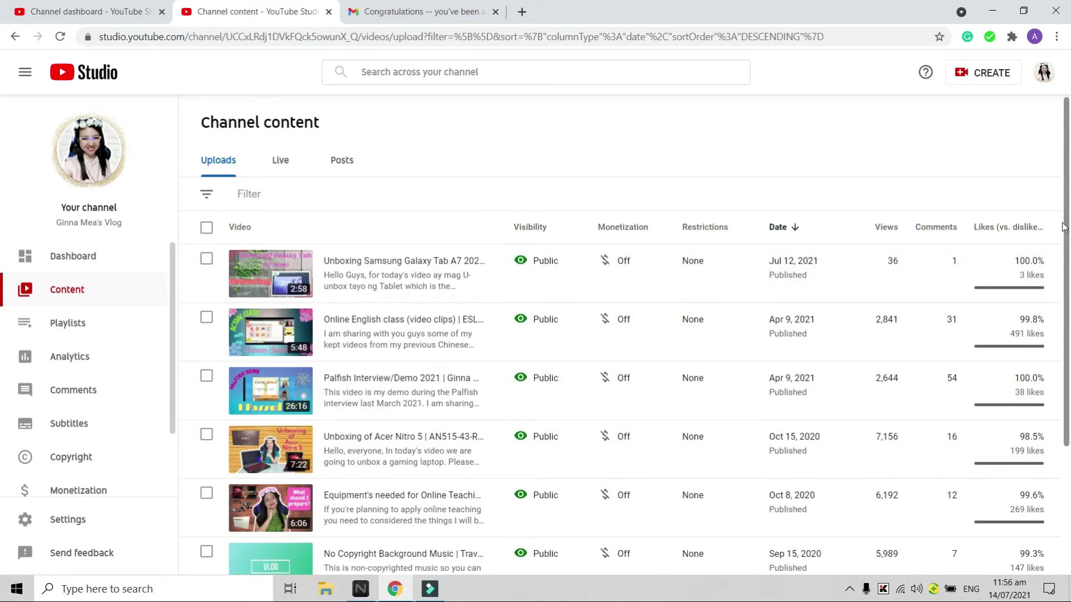
{"action": "left_click_drag", "start_coordinate": [1062, 227], "coordinate": [1067, 381]}
{"action": "scroll", "coordinate": [1067, 380], "scroll_direction": "up", "scroll_amount": 2}
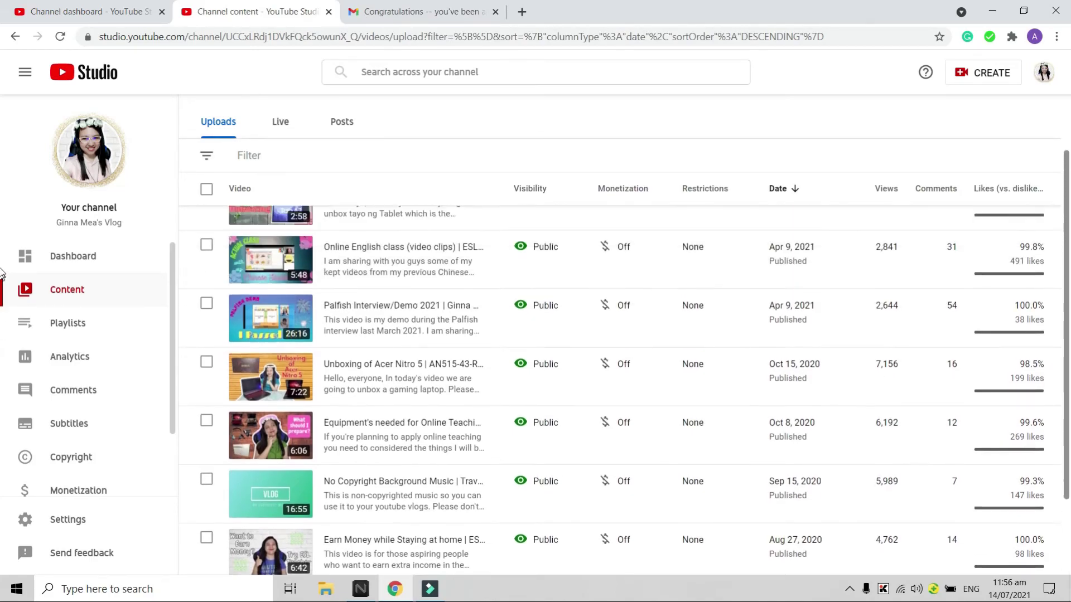
{"action": "scroll", "coordinate": [1068, 380], "scroll_direction": "up", "scroll_amount": 2}
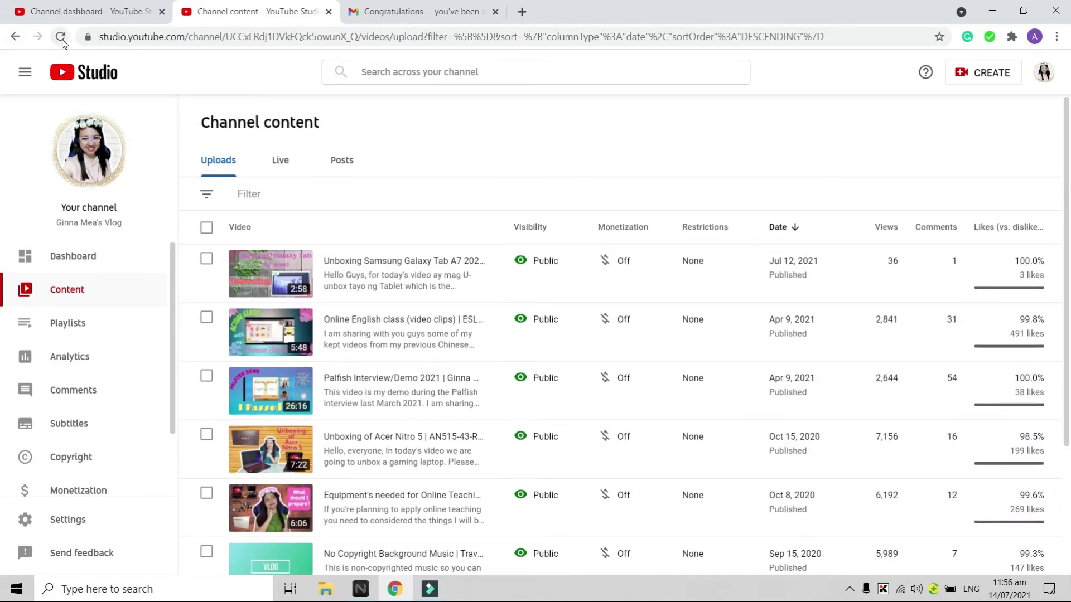
{"action": "left_click", "coordinate": [61, 37]}
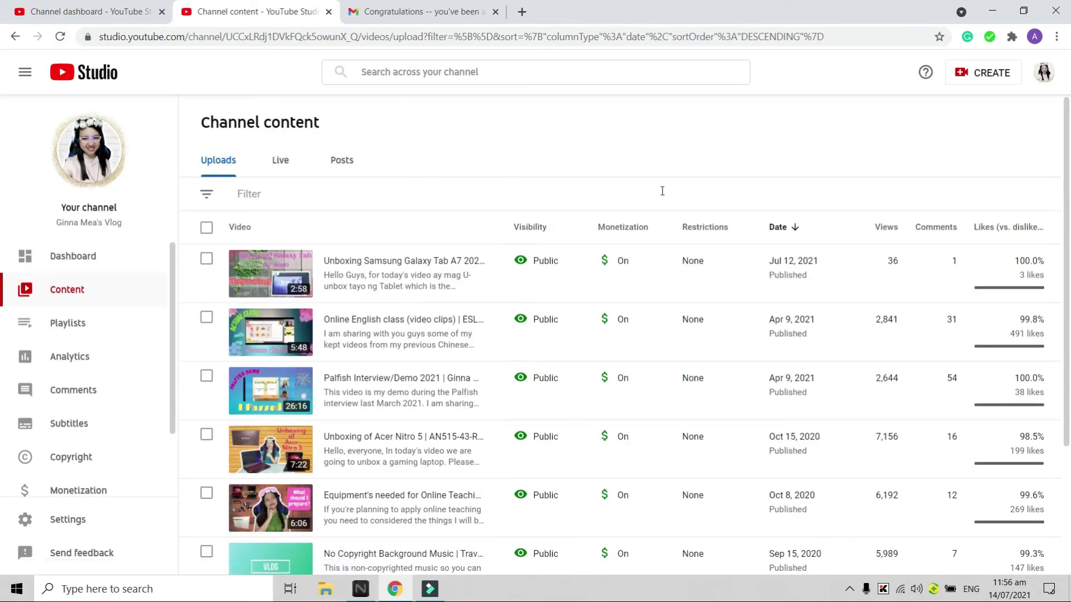
{"action": "mouse_move", "coordinate": [624, 261]}
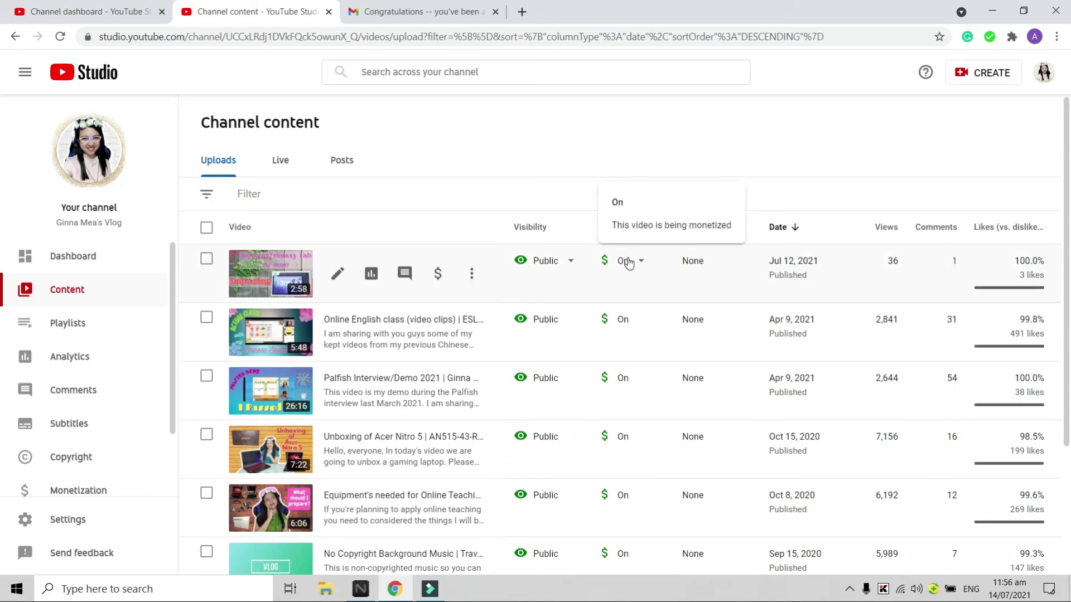
{"action": "scroll", "coordinate": [633, 363], "scroll_direction": "down", "scroll_amount": 1}
{"action": "scroll", "coordinate": [633, 363], "scroll_direction": "down", "scroll_amount": 2}
{"action": "scroll", "coordinate": [630, 390], "scroll_direction": "down", "scroll_amount": 1}
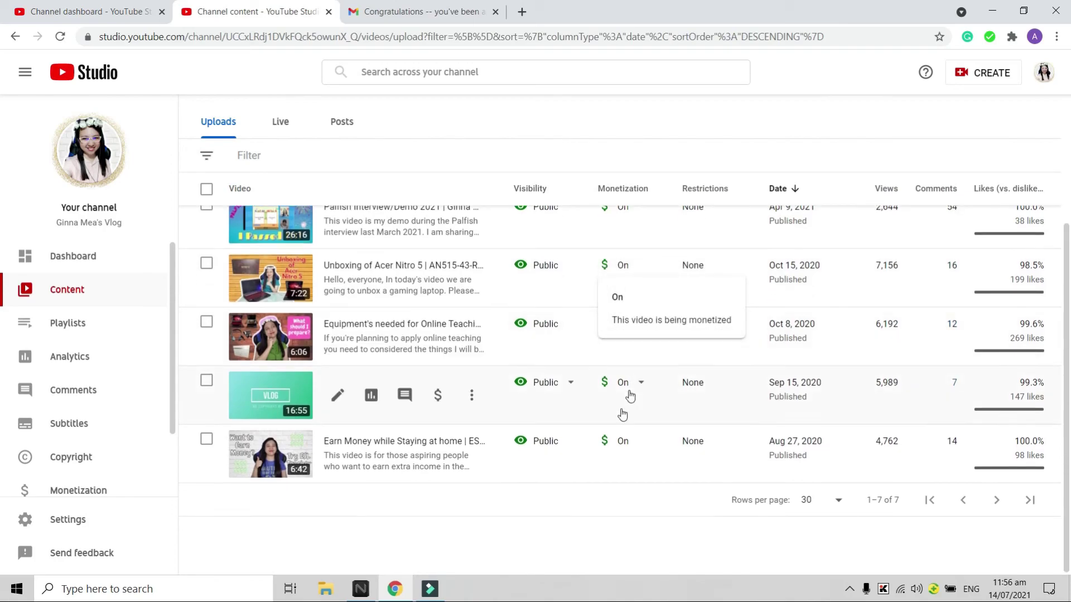